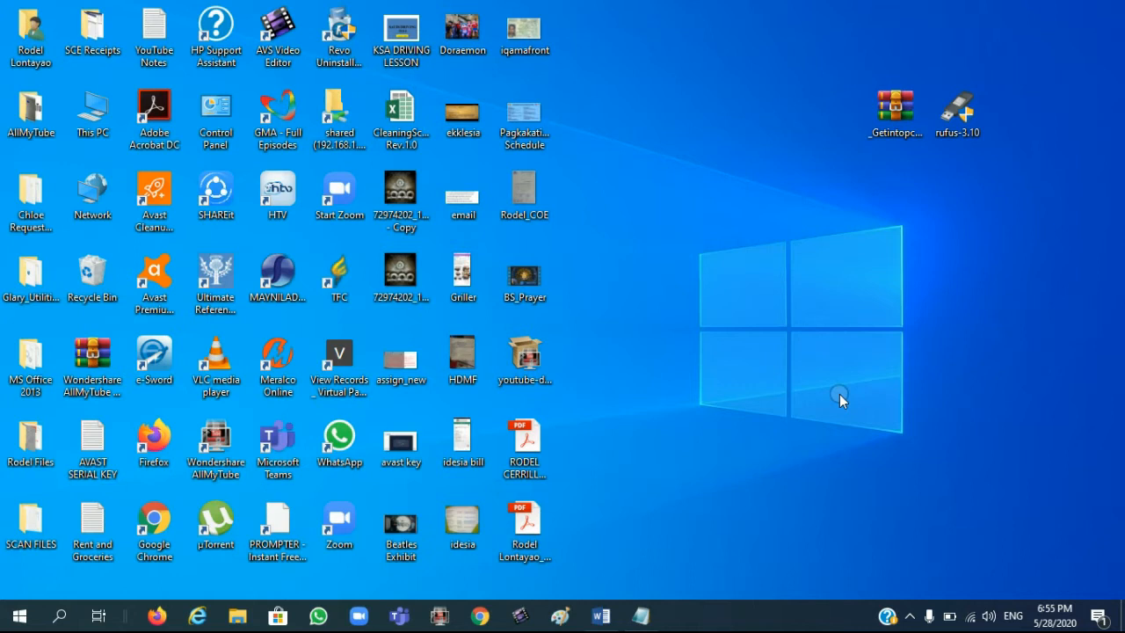
Open getintopc.com in Google Chrome and go to its Operating Systems category
{"action": "left_click", "coordinate": [480, 617]}
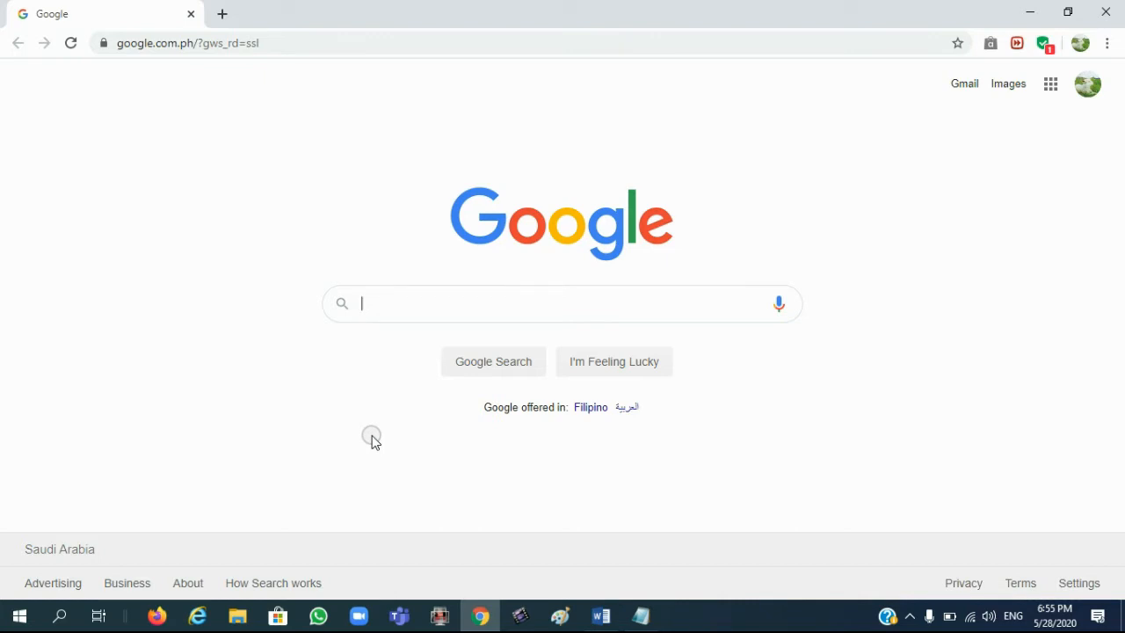
{"action": "left_click", "coordinate": [301, 44]}
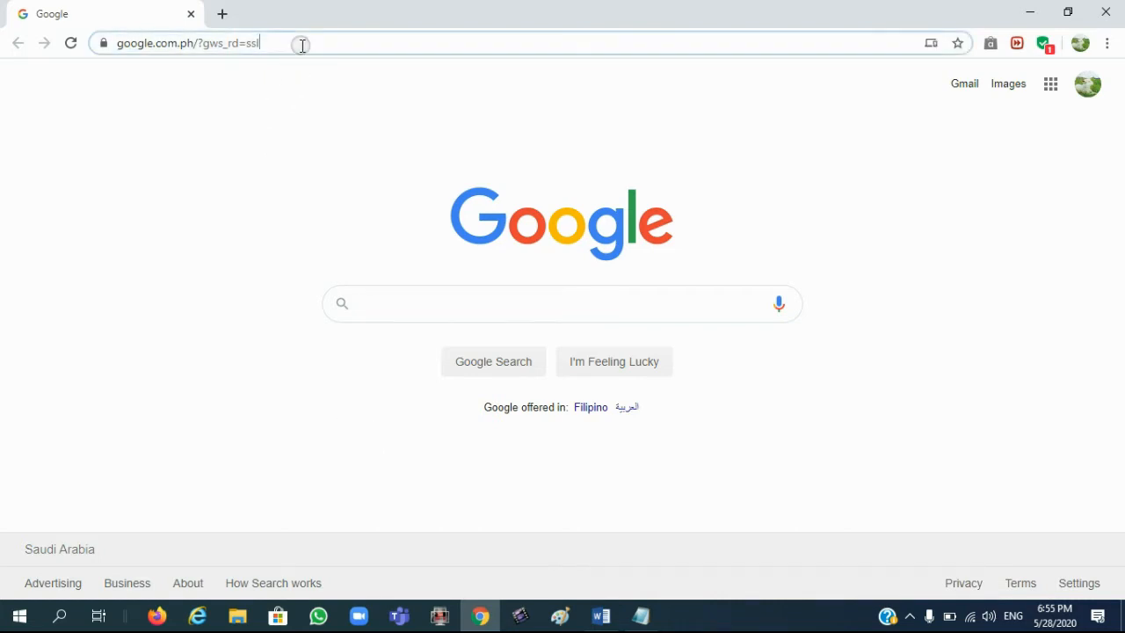
{"action": "type", "text": "get"}
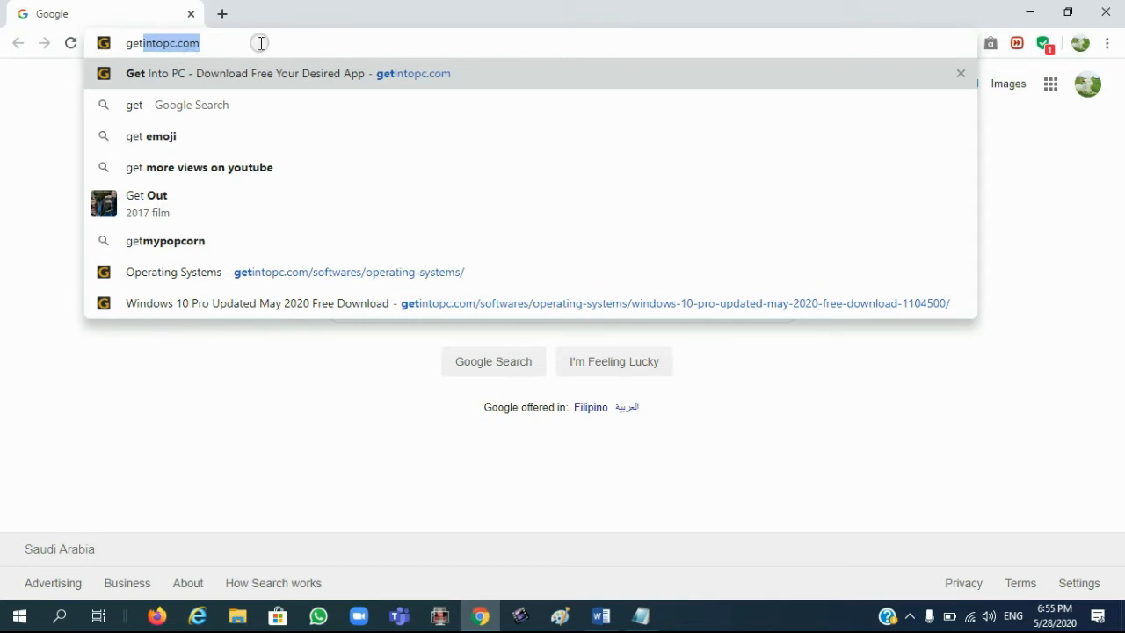
{"action": "key", "text": "Return"}
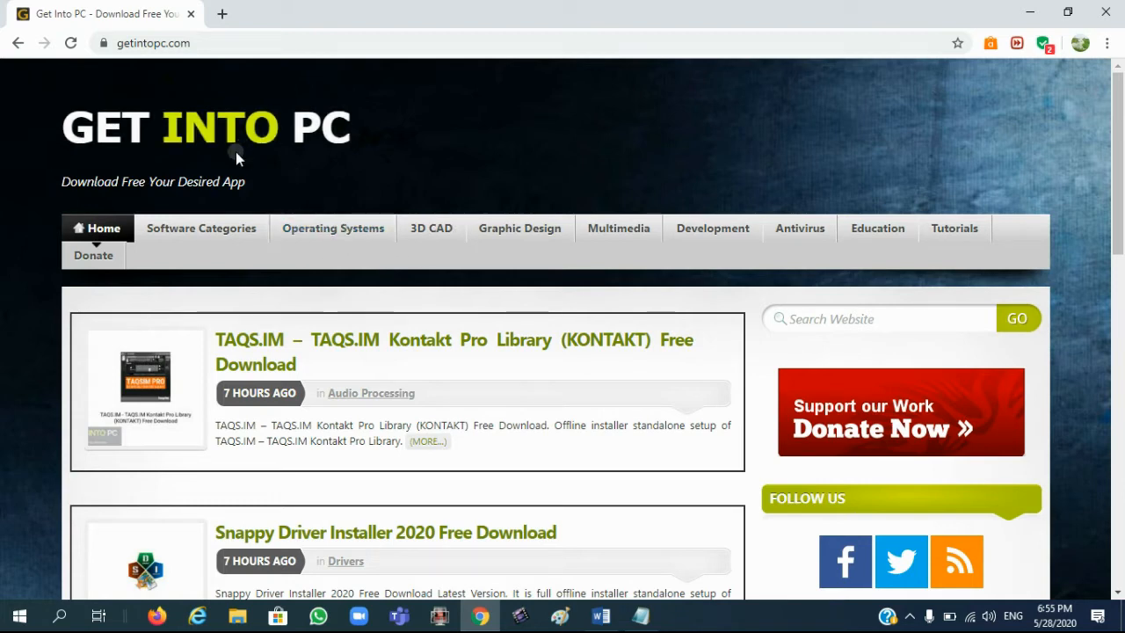
{"action": "left_click", "coordinate": [325, 237]}
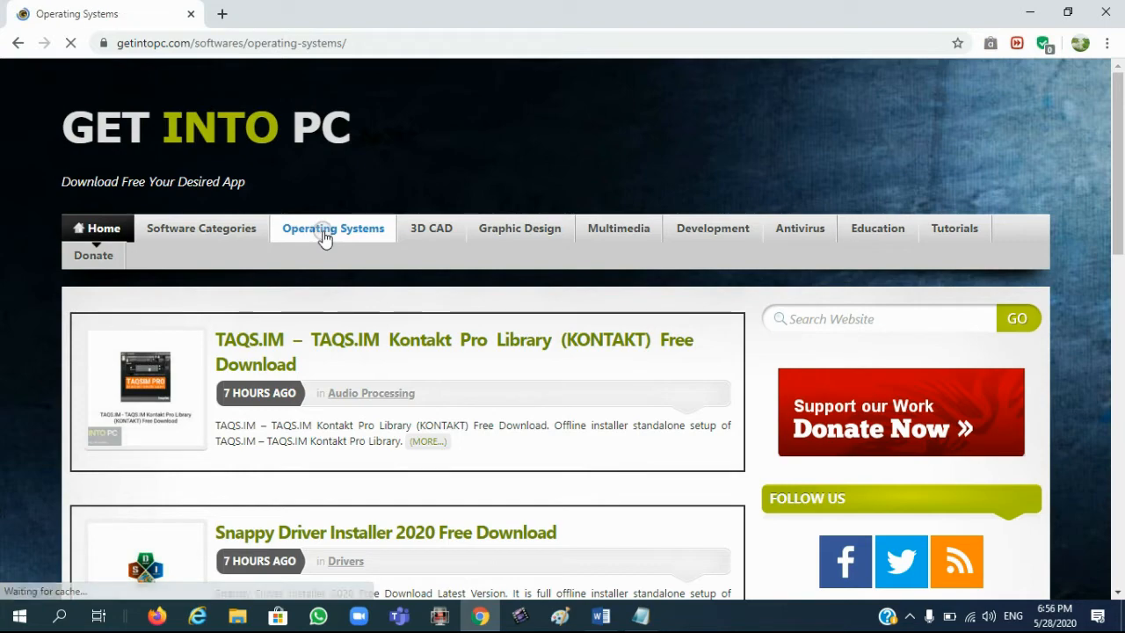
Look through the operating system downloads listed on the first page of the category
{"action": "scroll", "coordinate": [329, 308], "scroll_direction": "down", "scroll_amount": 2}
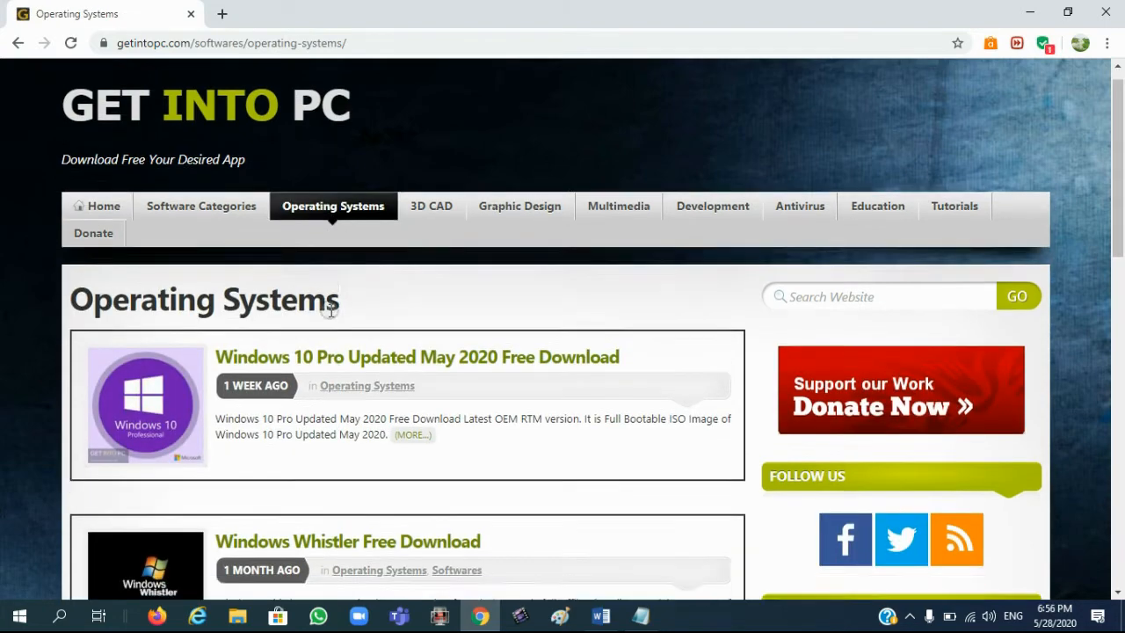
{"action": "scroll", "coordinate": [396, 304], "scroll_direction": "down", "scroll_amount": 6}
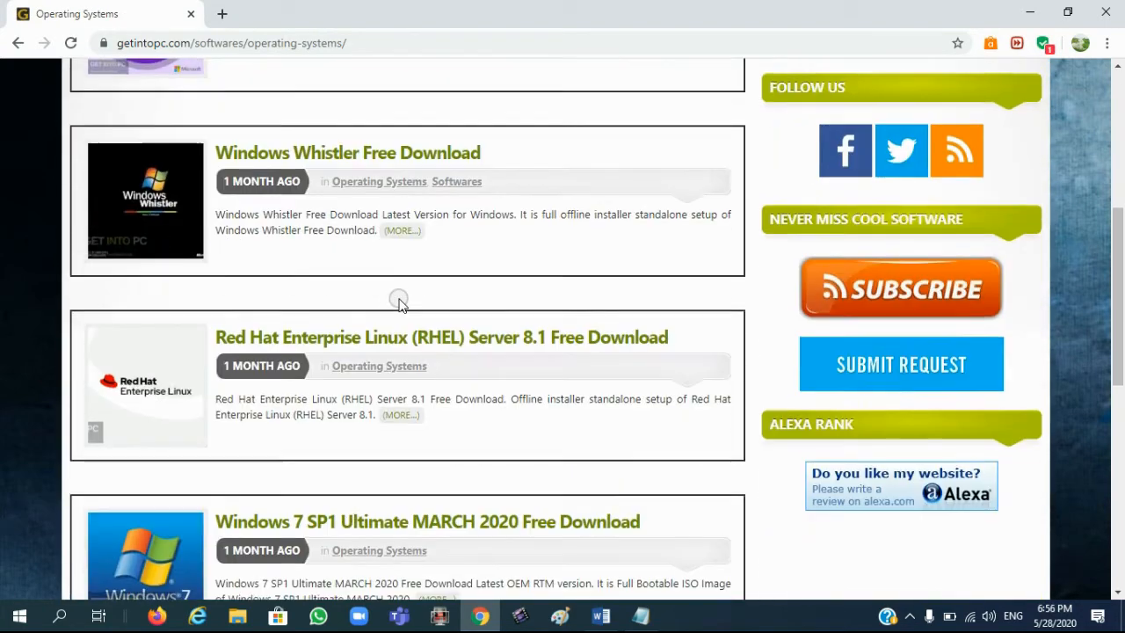
{"action": "scroll", "coordinate": [398, 304], "scroll_direction": "down", "scroll_amount": 5}
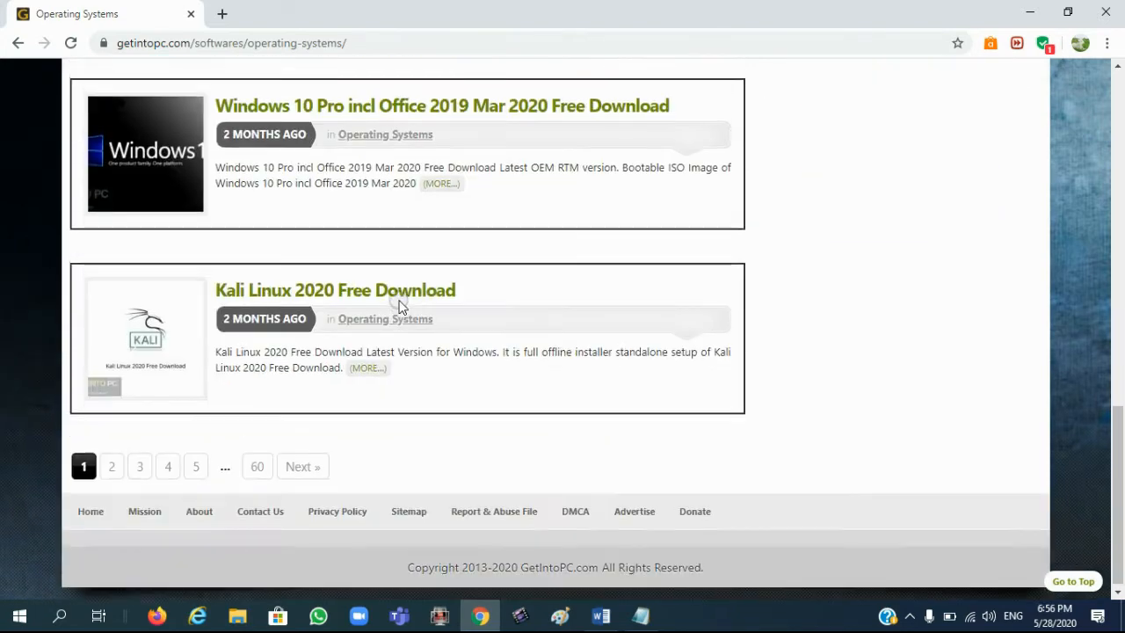
{"action": "scroll", "coordinate": [339, 404], "scroll_direction": "up", "scroll_amount": 5}
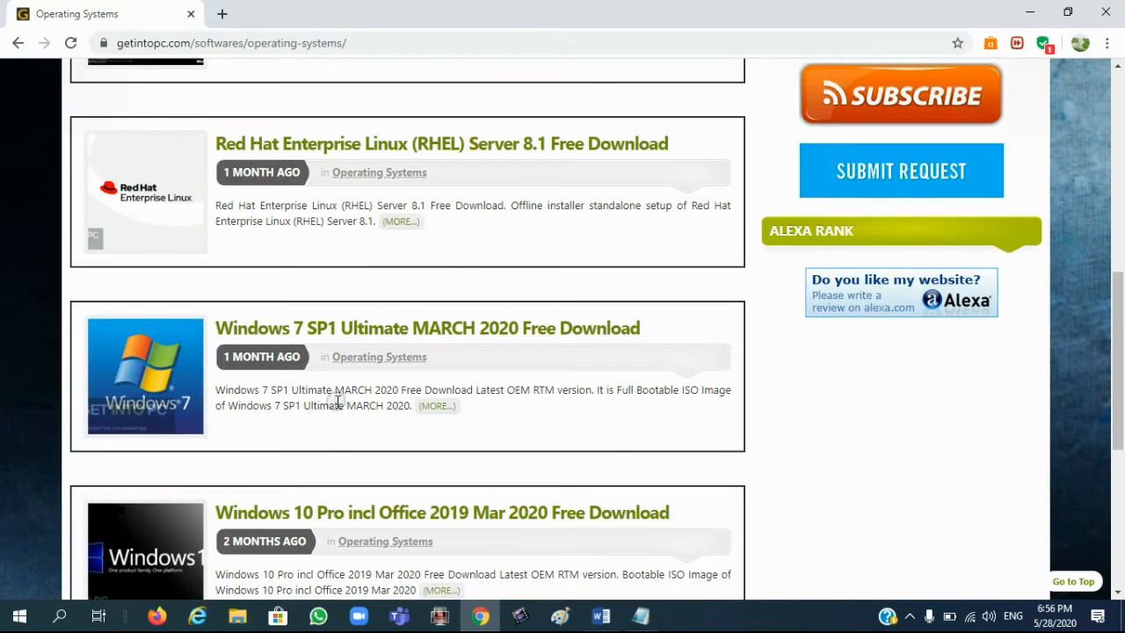
{"action": "scroll", "coordinate": [343, 397], "scroll_direction": "up", "scroll_amount": 1}
{"action": "scroll", "coordinate": [396, 411], "scroll_direction": "up", "scroll_amount": 3}
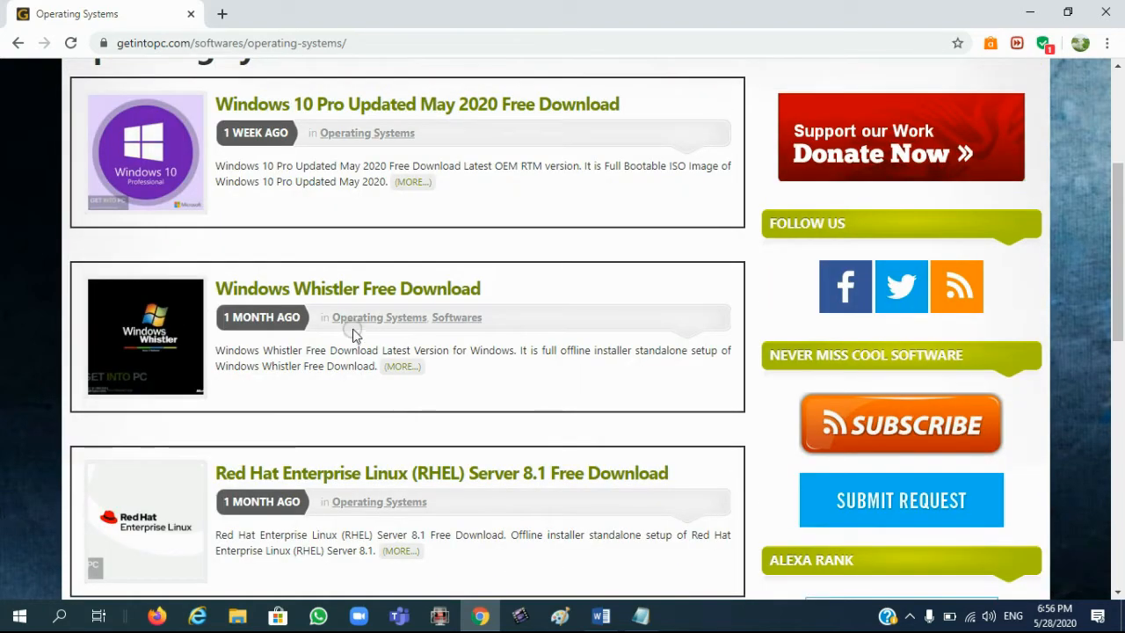
{"action": "scroll", "coordinate": [352, 334], "scroll_direction": "up", "scroll_amount": 2}
{"action": "scroll", "coordinate": [242, 220], "scroll_direction": "up", "scroll_amount": 1}
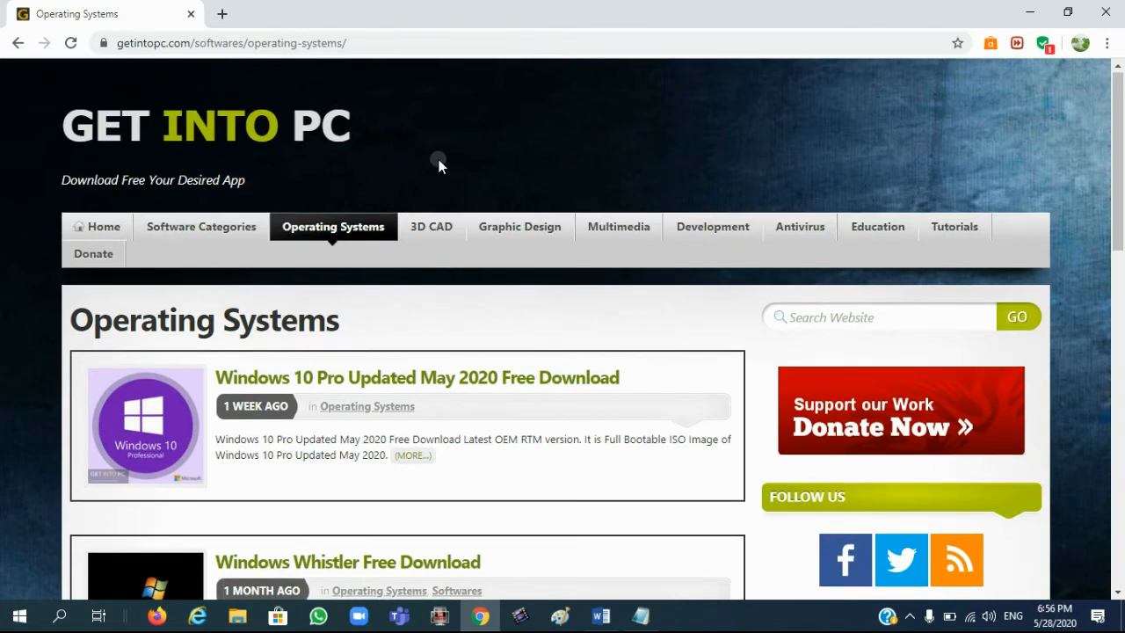
Open the Windows 10 Pro Updated May 2020 post and start its 64-bit x64 download
{"action": "scroll", "coordinate": [439, 163], "scroll_direction": "down", "scroll_amount": 1}
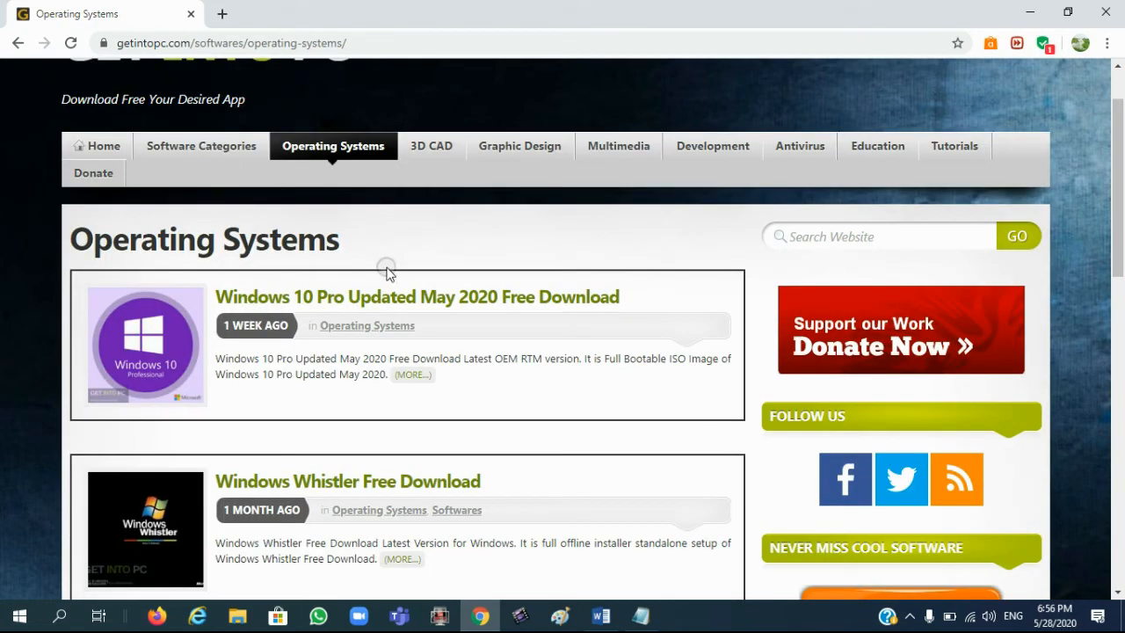
{"action": "left_click", "coordinate": [355, 299]}
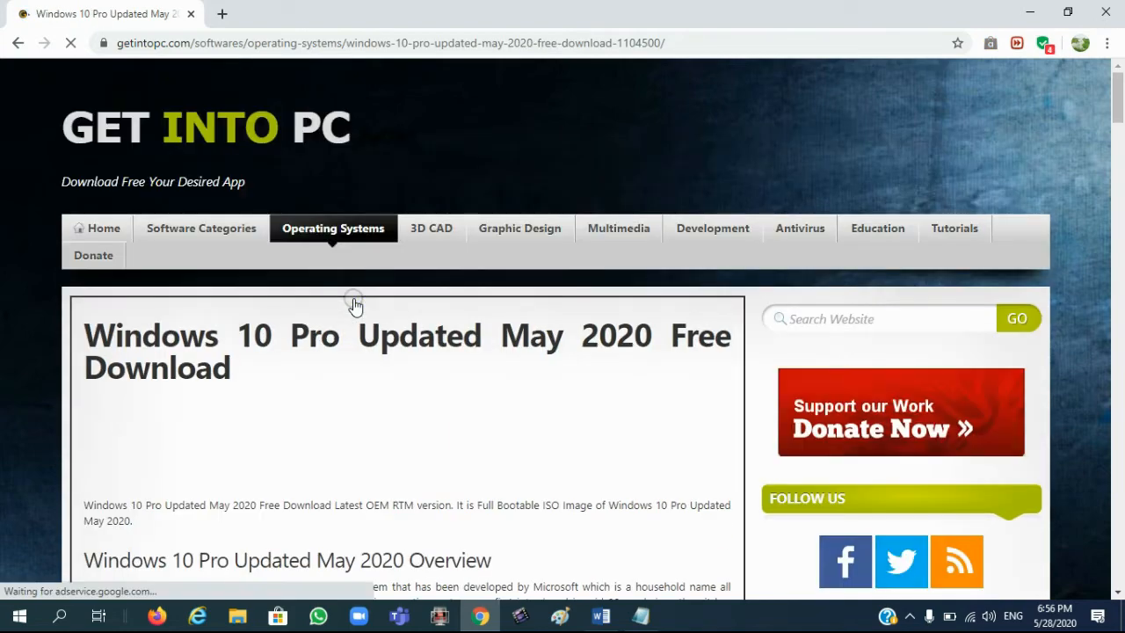
{"action": "scroll", "coordinate": [355, 305], "scroll_direction": "down", "scroll_amount": 12}
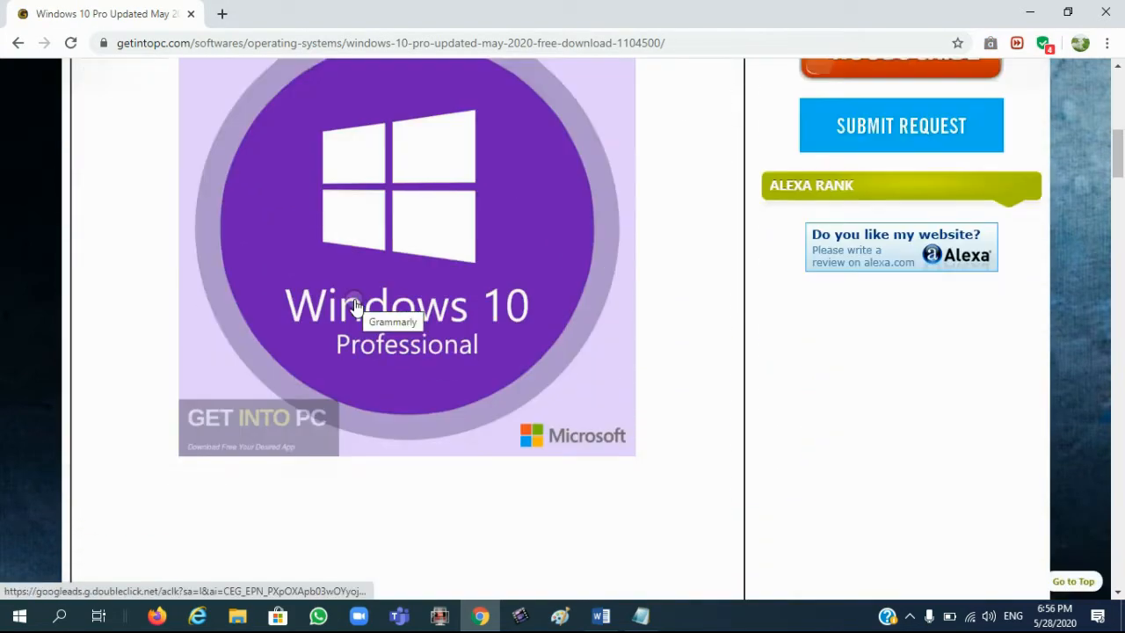
{"action": "scroll", "coordinate": [356, 305], "scroll_direction": "down", "scroll_amount": 15}
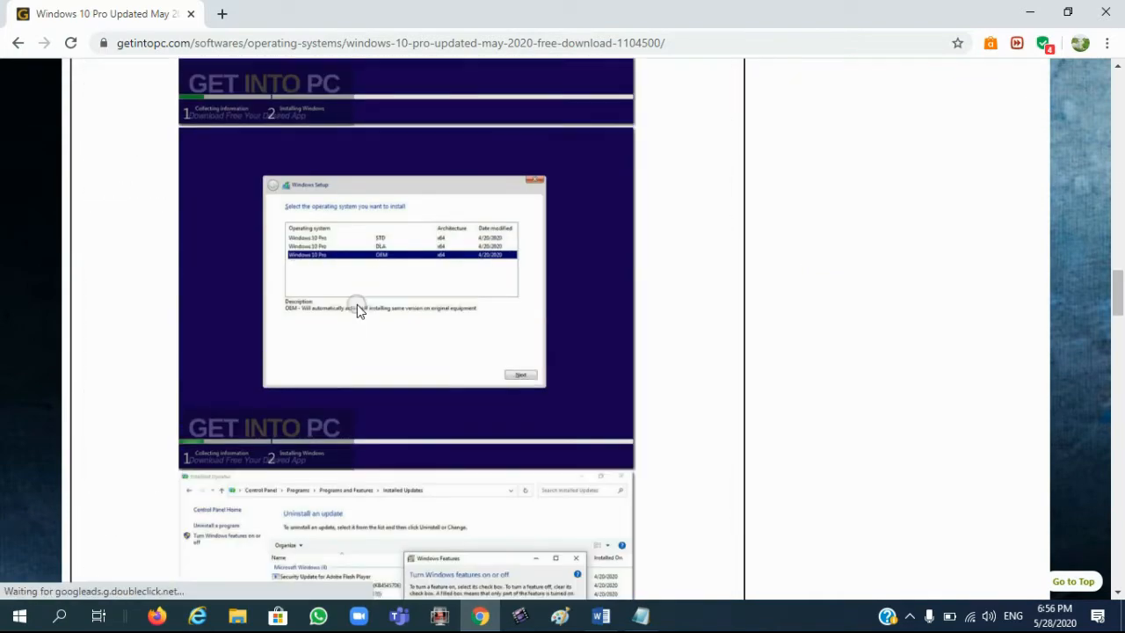
{"action": "scroll", "coordinate": [359, 306], "scroll_direction": "down", "scroll_amount": 15}
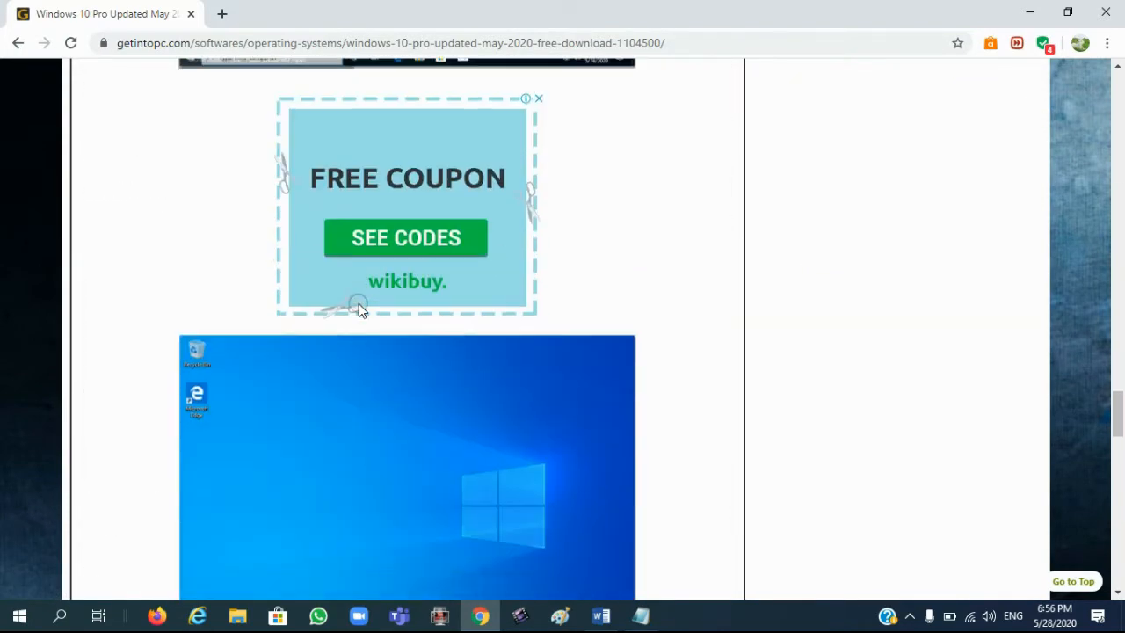
{"action": "scroll", "coordinate": [359, 304], "scroll_direction": "down", "scroll_amount": 12}
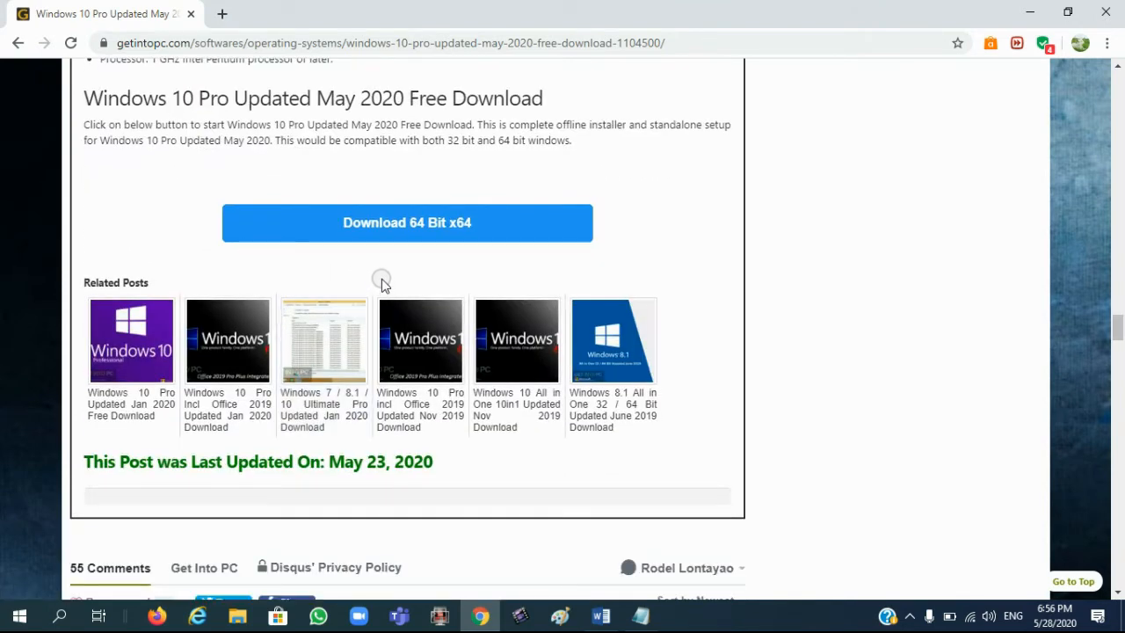
{"action": "left_click", "coordinate": [392, 229]}
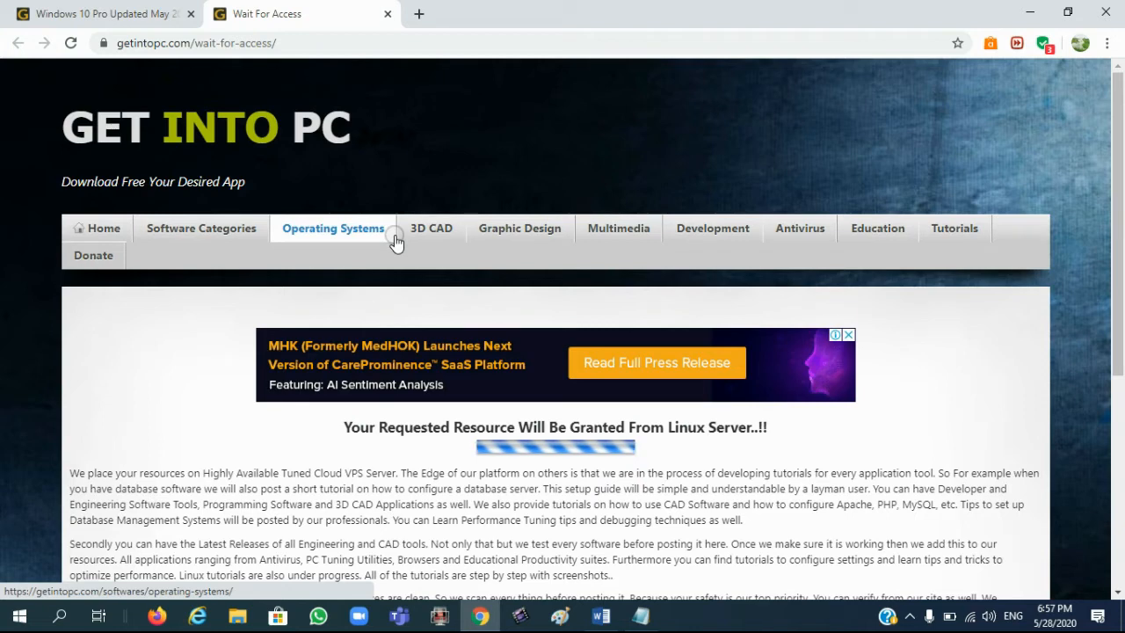
Load filehippo.com in a new browser tab
{"action": "left_click", "coordinate": [420, 13]}
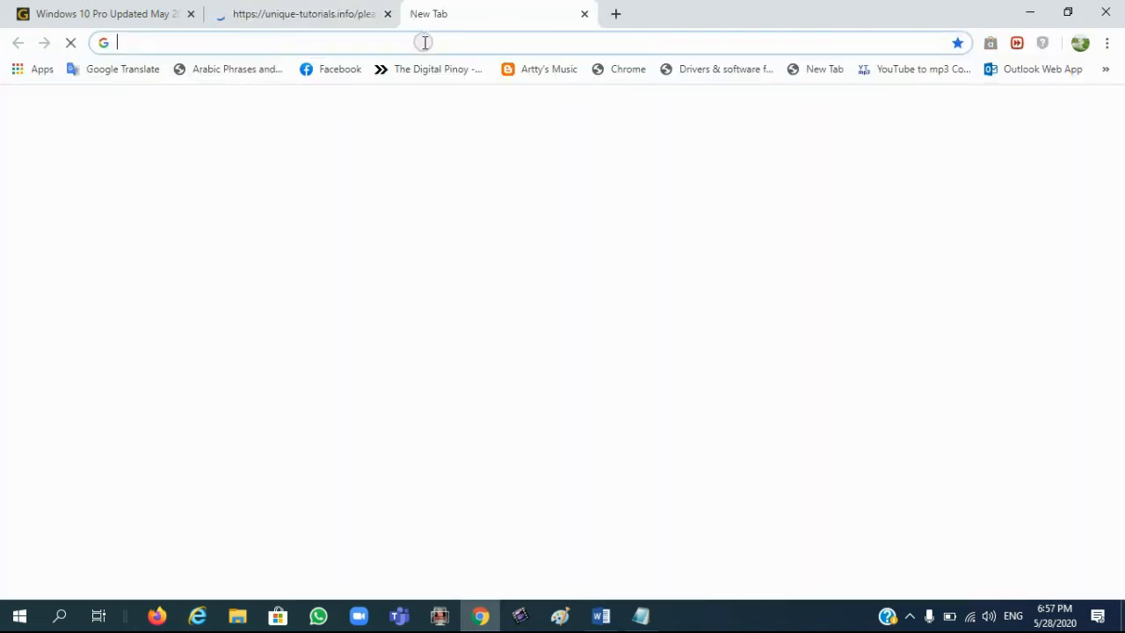
{"action": "type", "text": "file"}
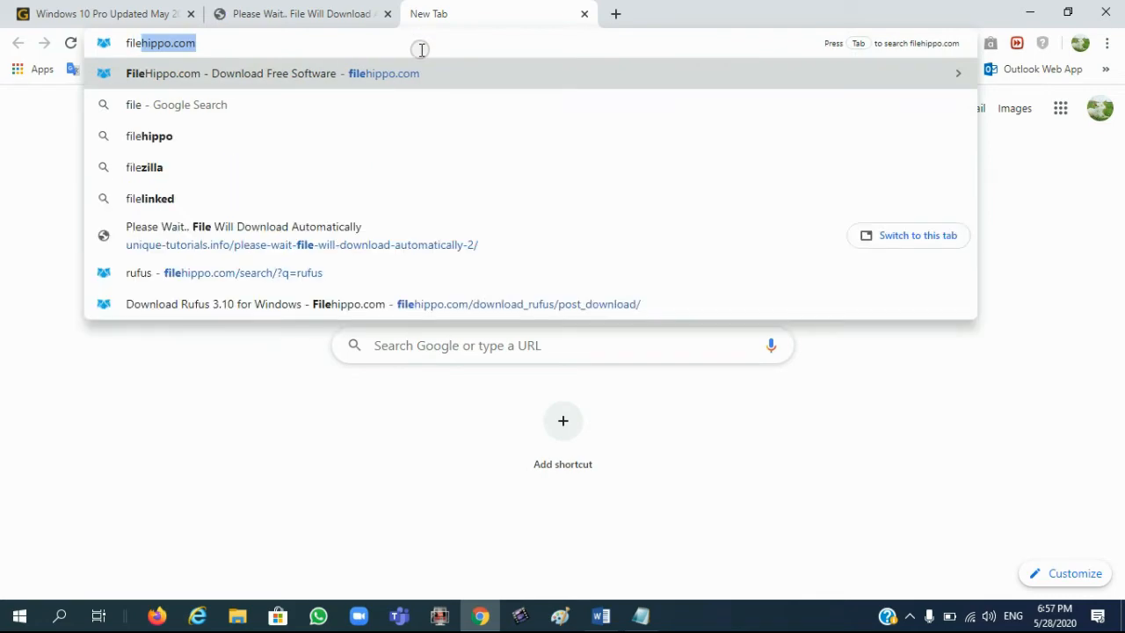
{"action": "key", "text": "Return"}
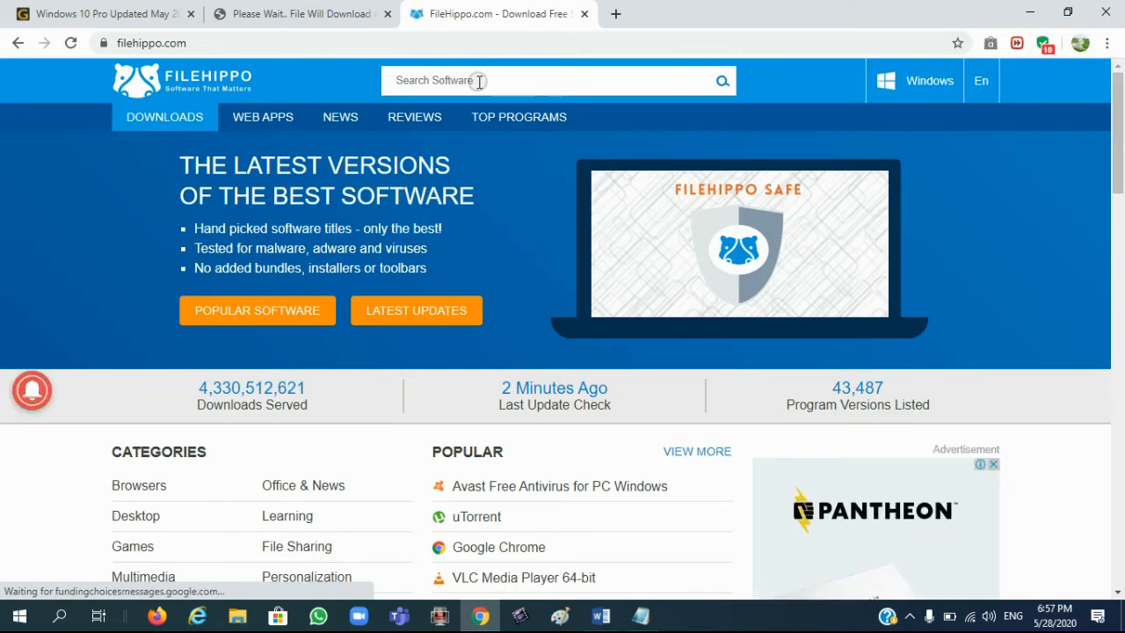
Search the FileHippo software catalogue for "rufus"
{"action": "left_click", "coordinate": [479, 81]}
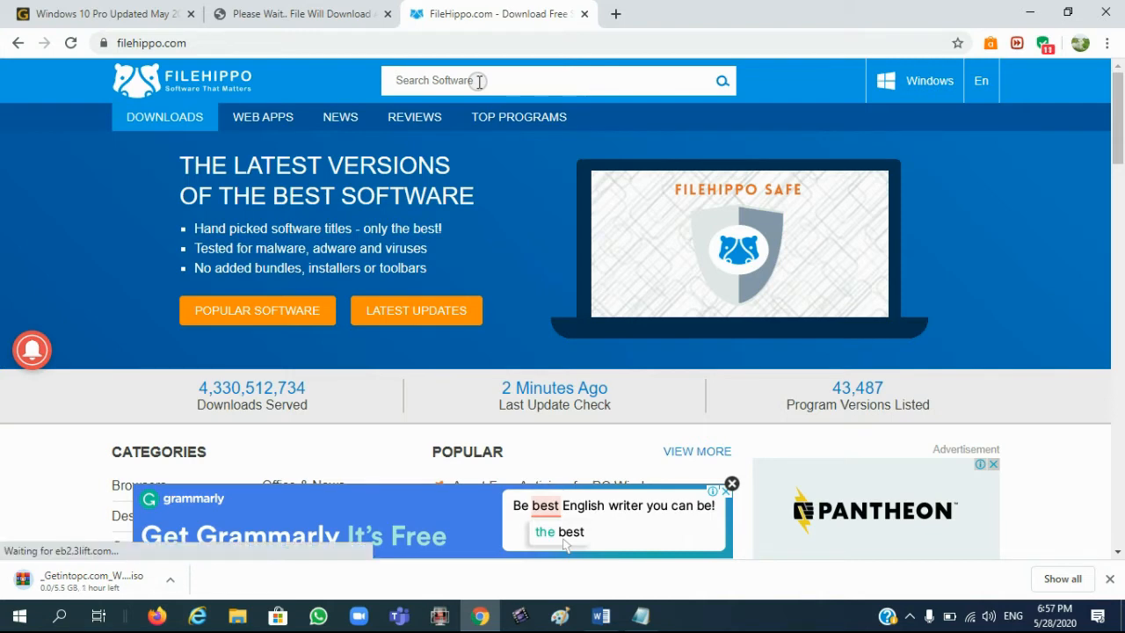
{"action": "left_click", "coordinate": [479, 80]}
{"action": "type", "text": "r"}
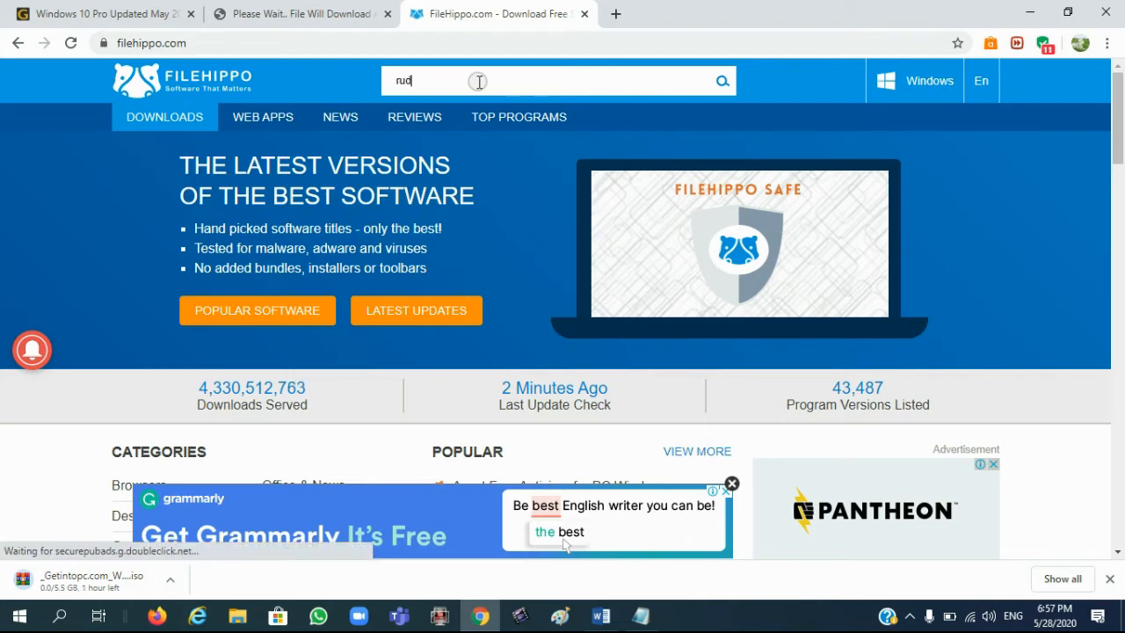
{"action": "type", "text": "uf"}
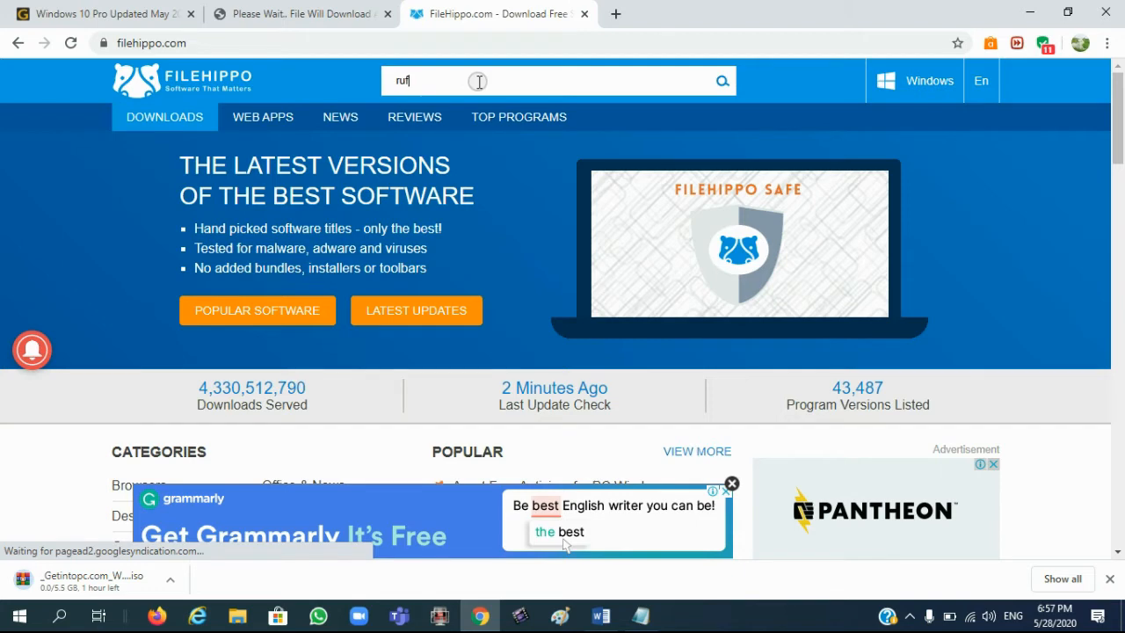
{"action": "type", "text": "us"}
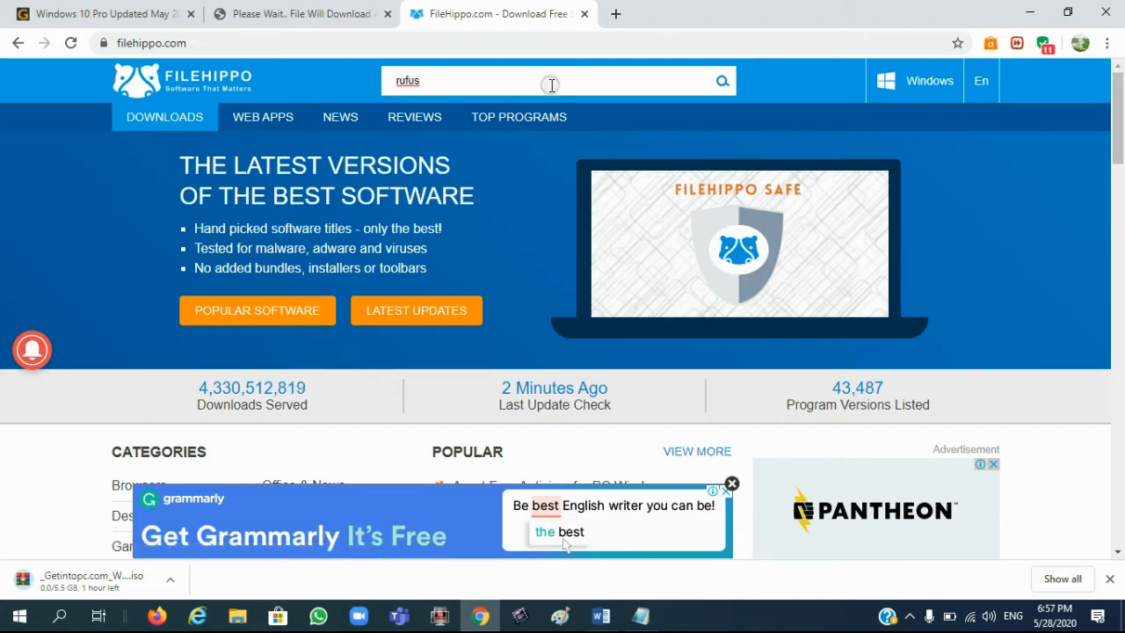
{"action": "left_click", "coordinate": [723, 82]}
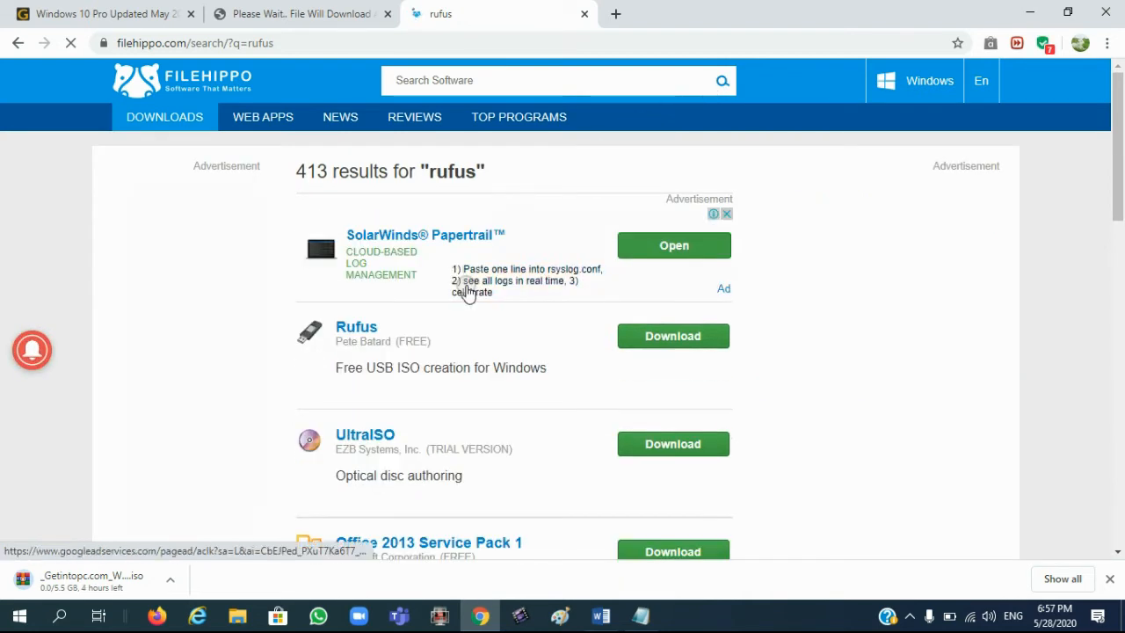
Download the latest version of Rufus, 3.10, and show the full list of browser downloads
{"action": "left_click", "coordinate": [668, 342]}
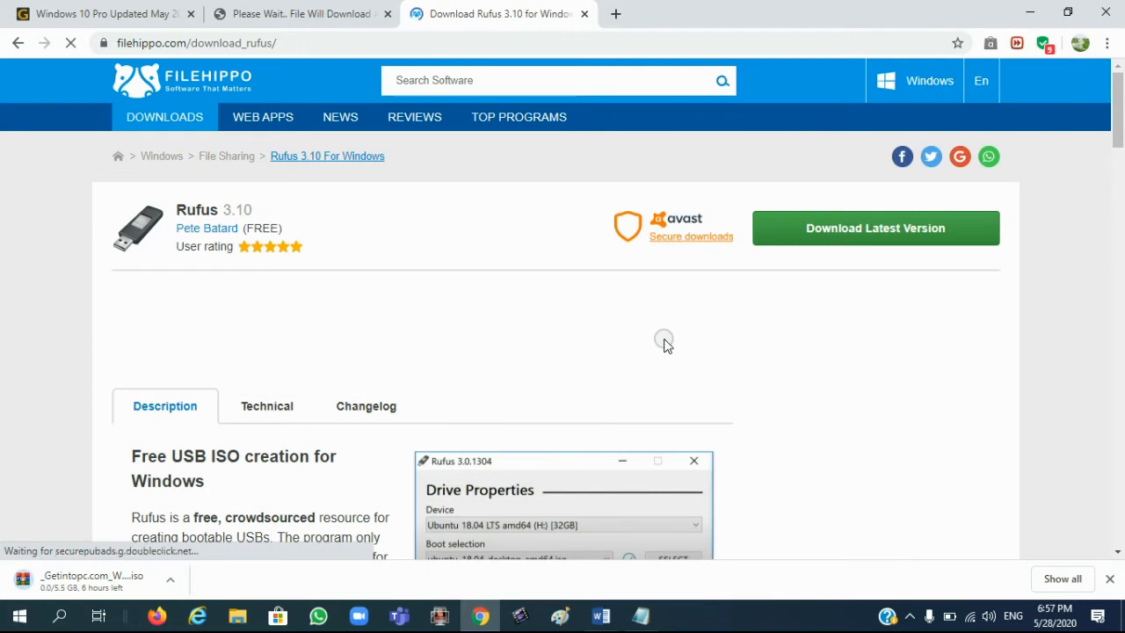
{"action": "left_click", "coordinate": [818, 255]}
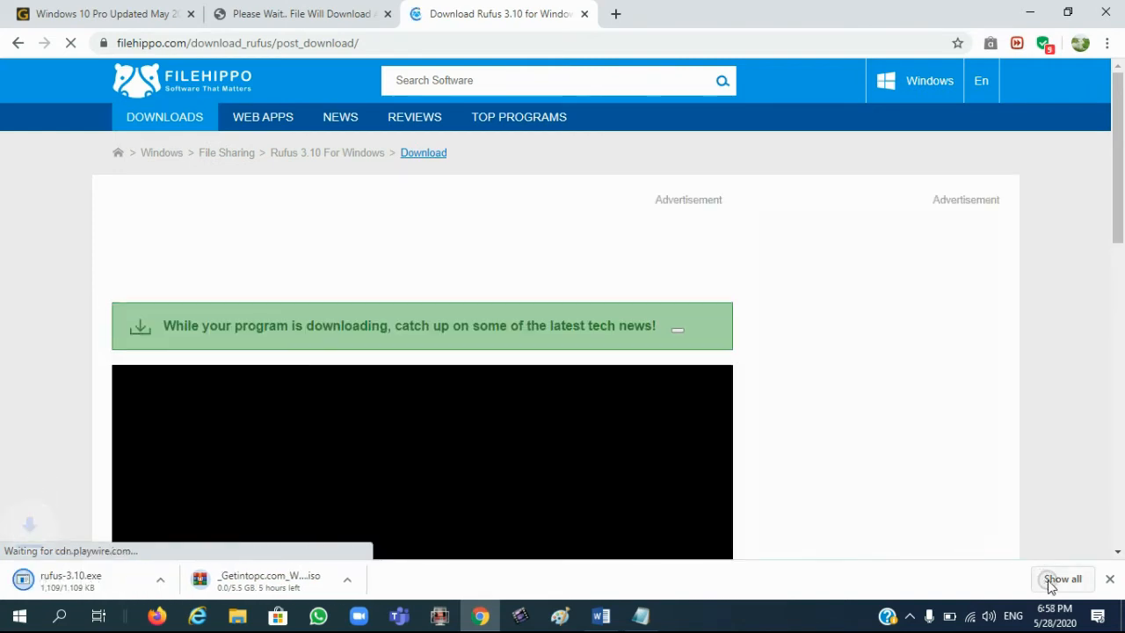
{"action": "left_click", "coordinate": [1062, 579]}
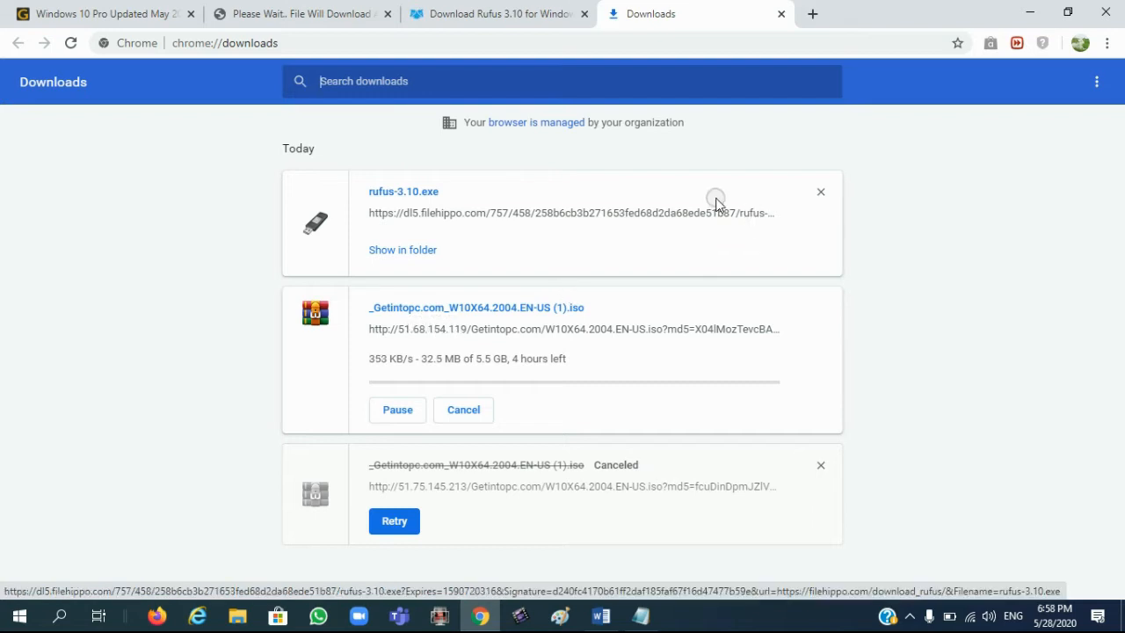
Return to the desktop, view the properties of the _Getintopc.com_W10X64.2004.EN-US ISO file, and select the rufus-3.10 file
{"action": "left_click", "coordinate": [1029, 13]}
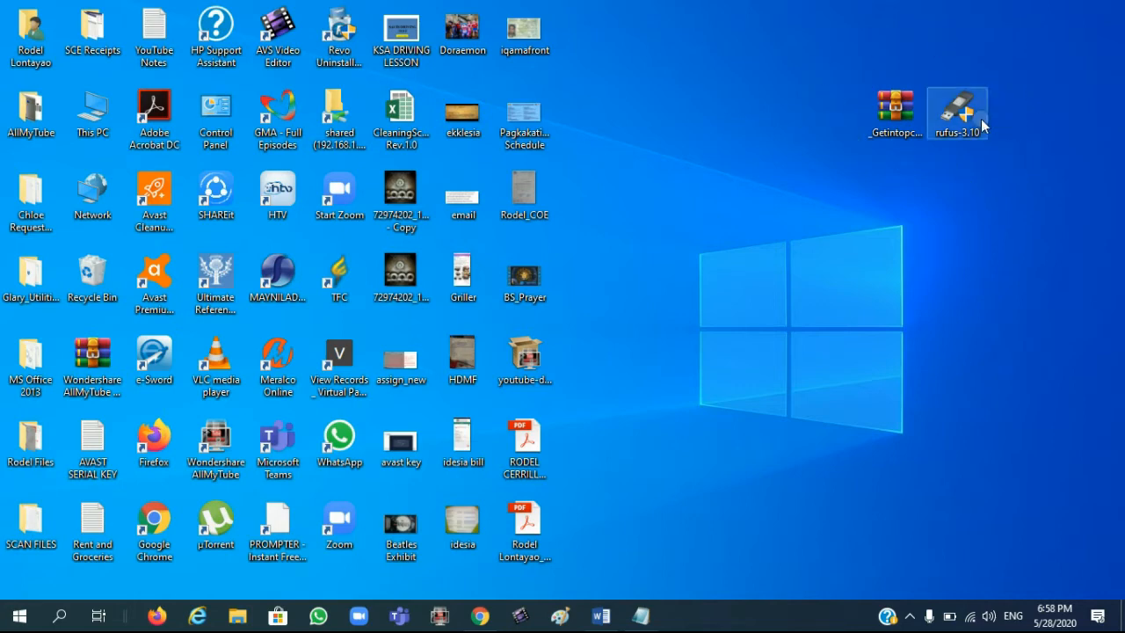
{"action": "left_click", "coordinate": [912, 125]}
{"action": "right_click", "coordinate": [912, 126]}
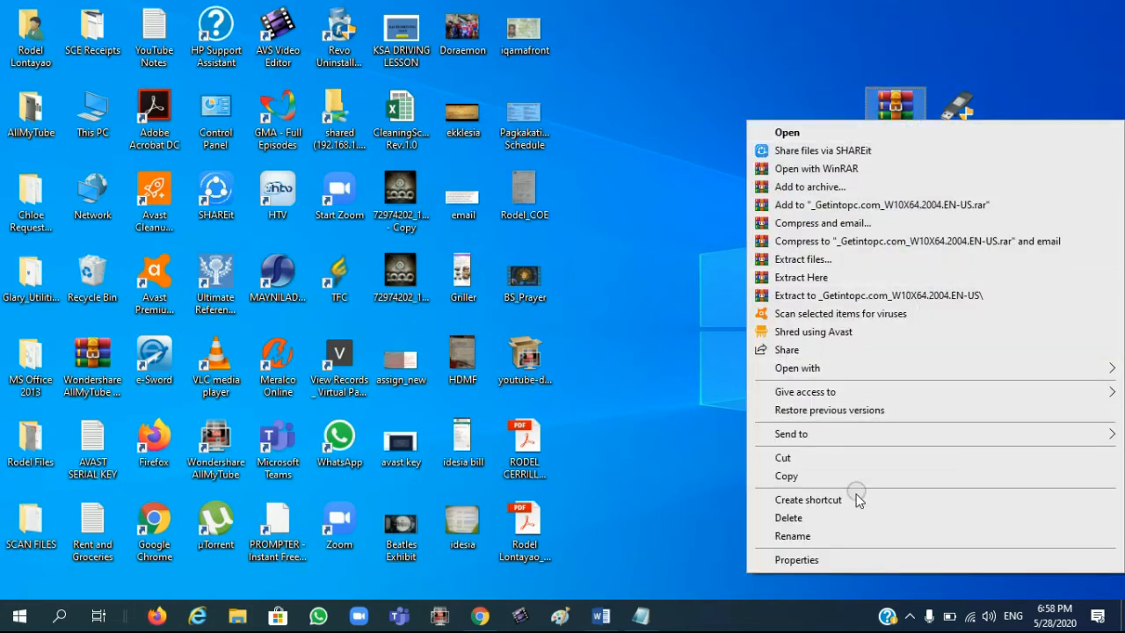
{"action": "left_click", "coordinate": [831, 557]}
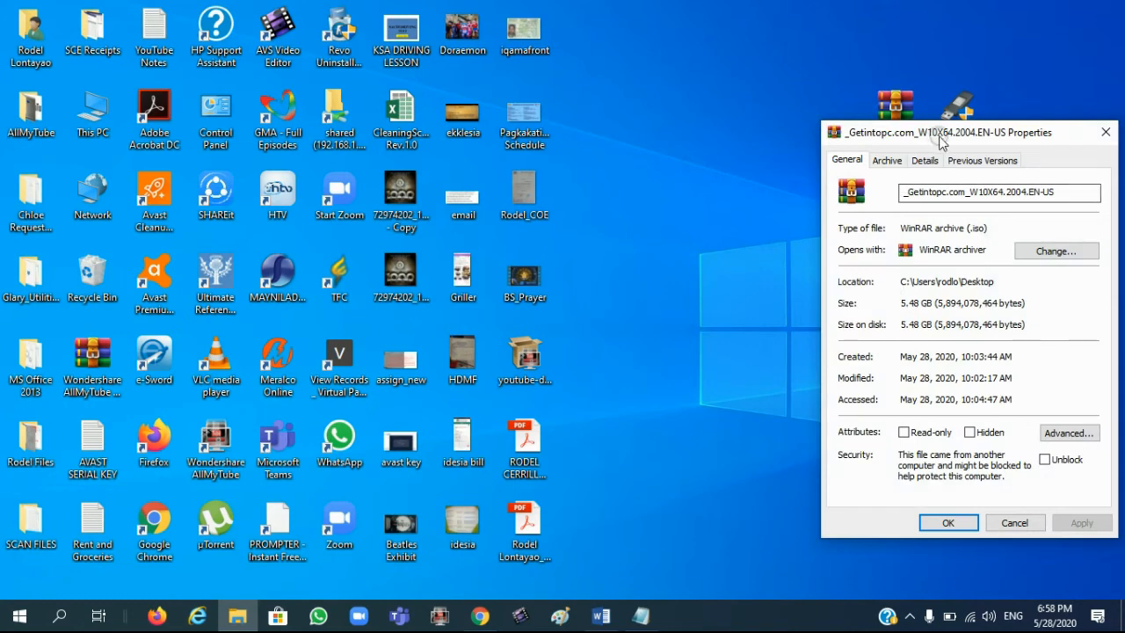
{"action": "left_click_drag", "start_coordinate": [941, 133], "coordinate": [671, 73]}
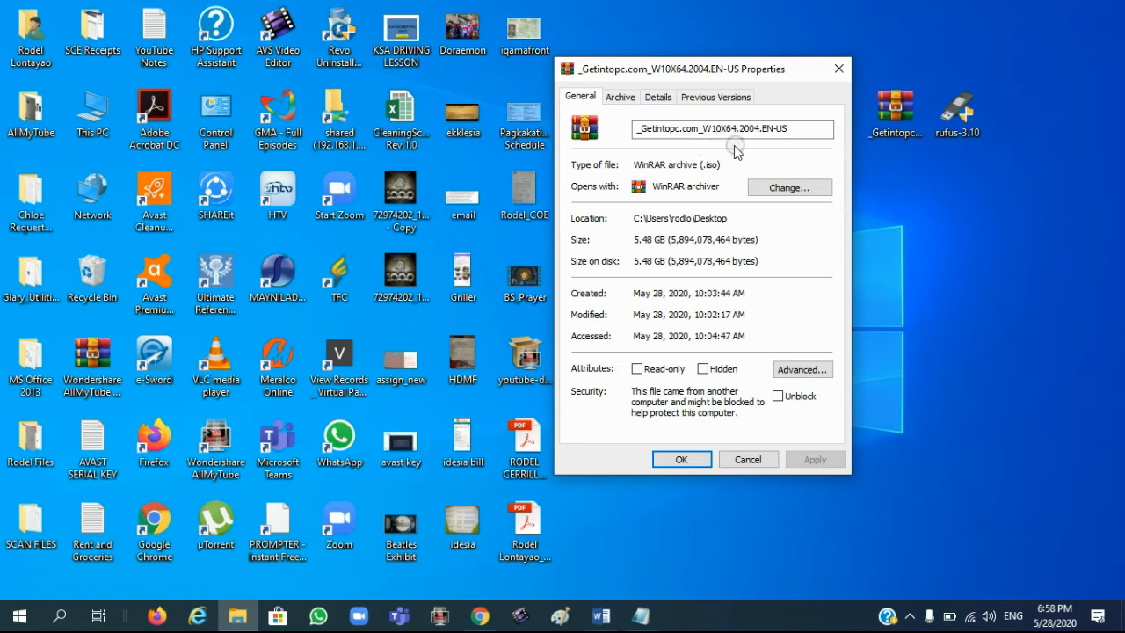
{"action": "left_click", "coordinate": [700, 465]}
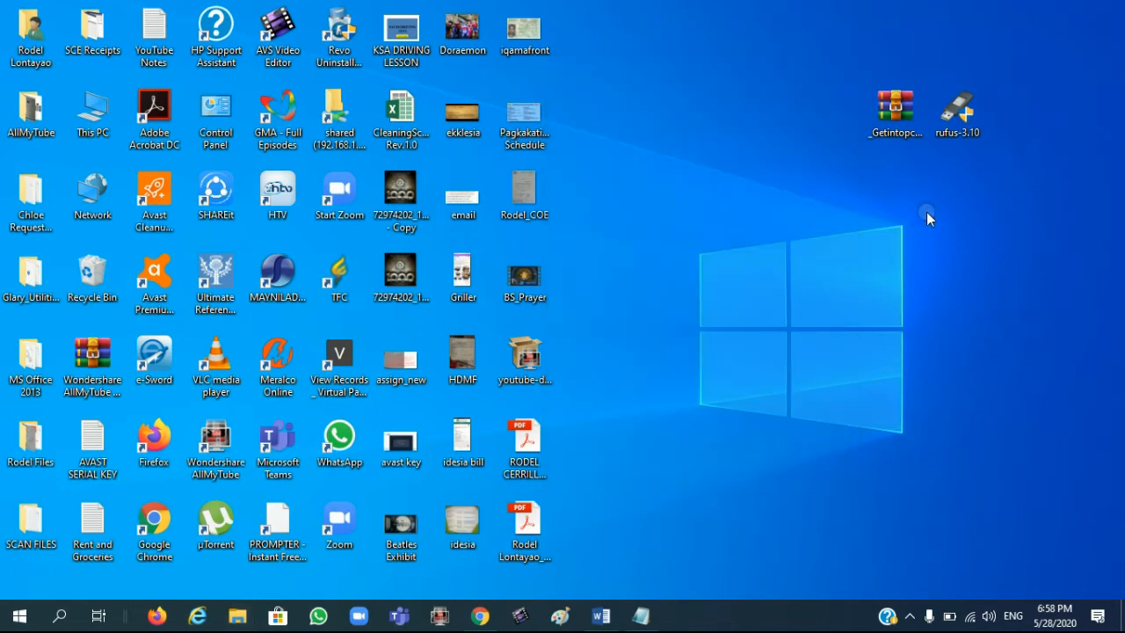
{"action": "left_click", "coordinate": [958, 134]}
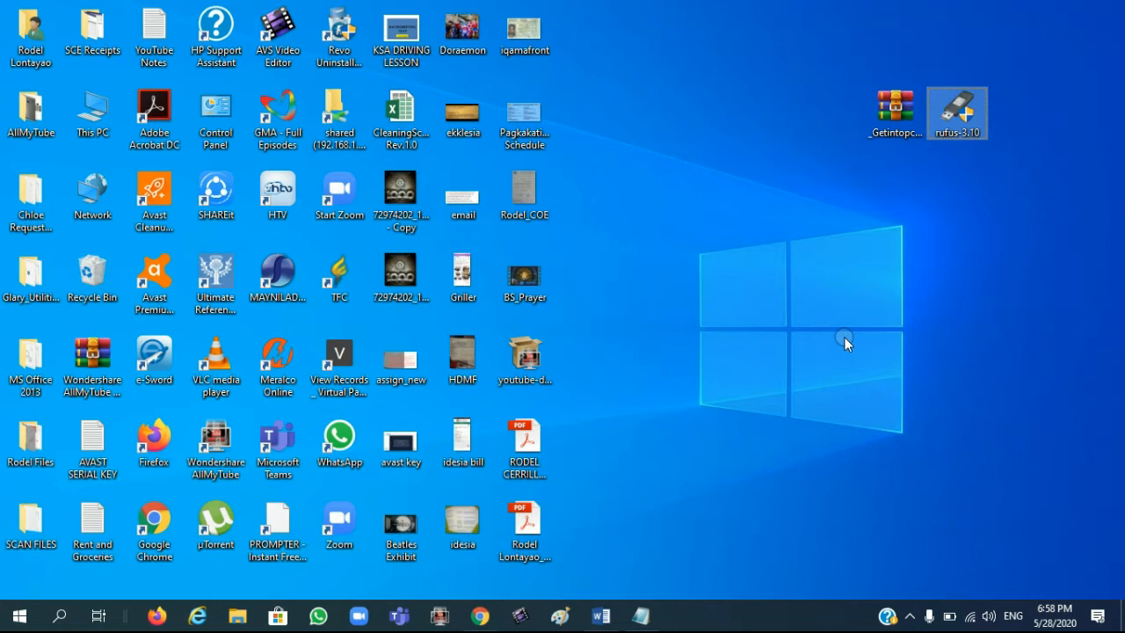
Open This PC, check the free space on the SanDisk - 8GB (E:) drive, and close the window
{"action": "left_click", "coordinate": [111, 133]}
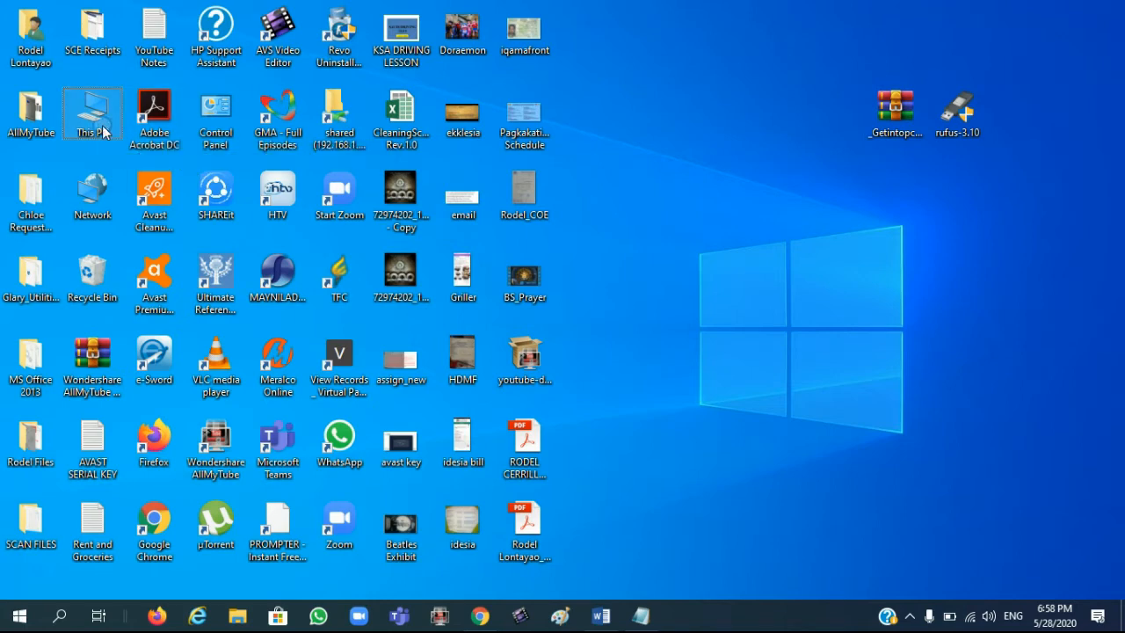
{"action": "double_click", "coordinate": [103, 132]}
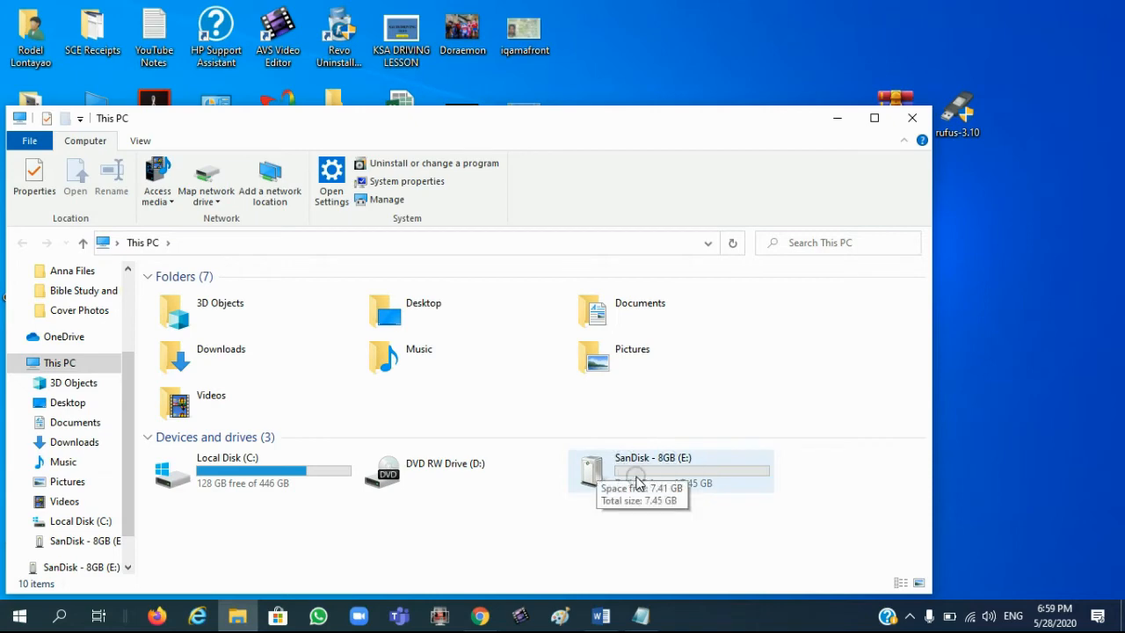
{"action": "left_click", "coordinate": [640, 480]}
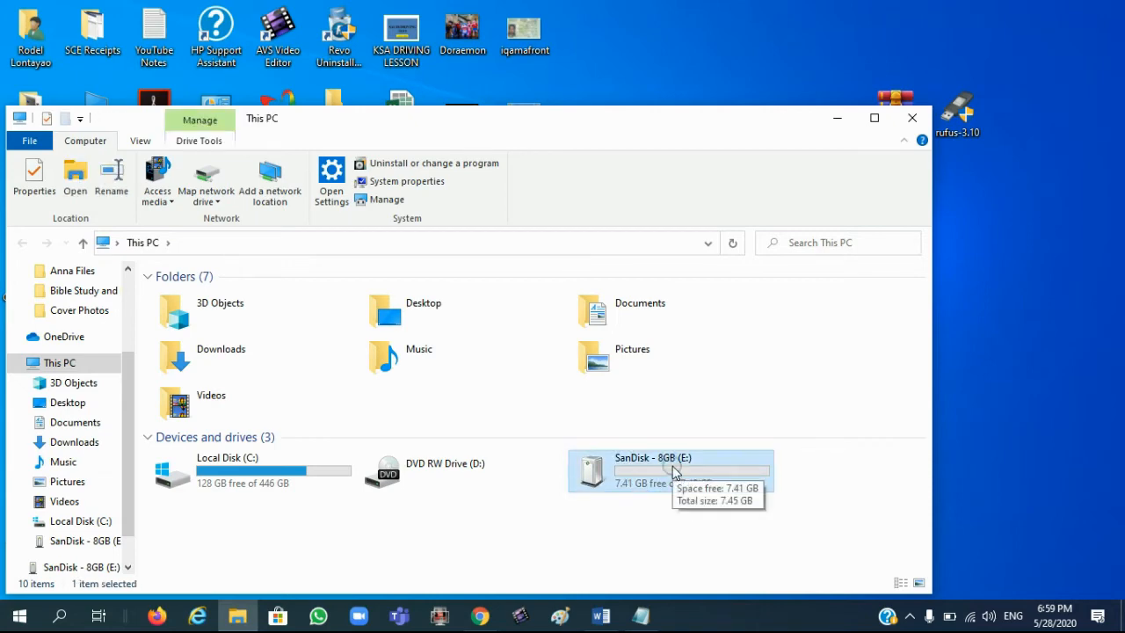
{"action": "left_click", "coordinate": [913, 117]}
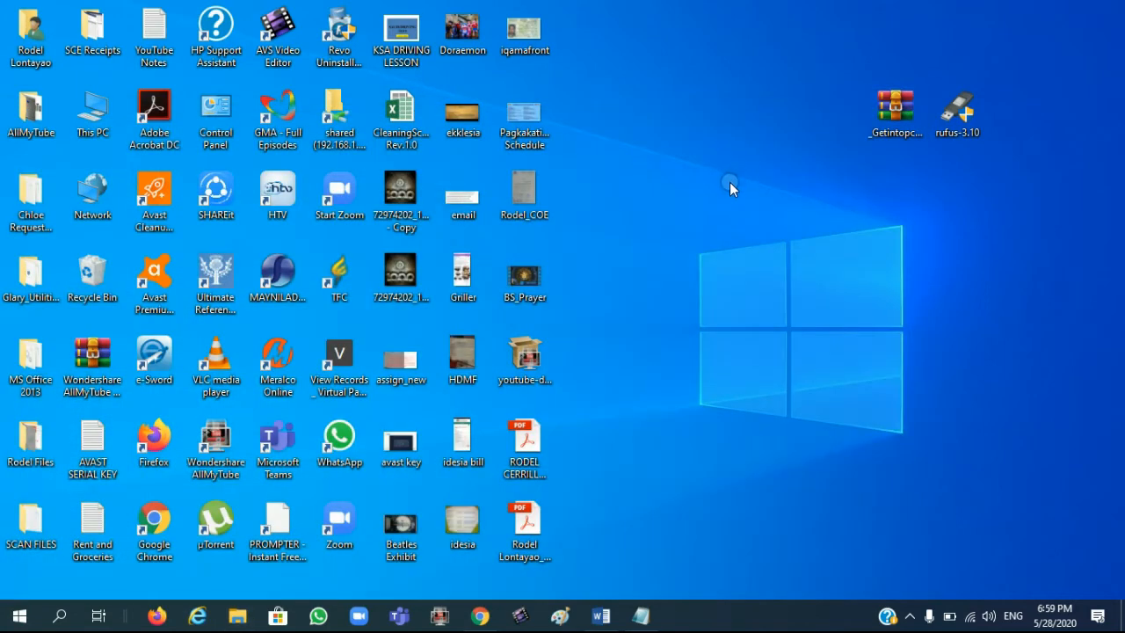
Launch rufus-3.10 from the desktop, allow it to run, and reposition its window
{"action": "double_click", "coordinate": [957, 132]}
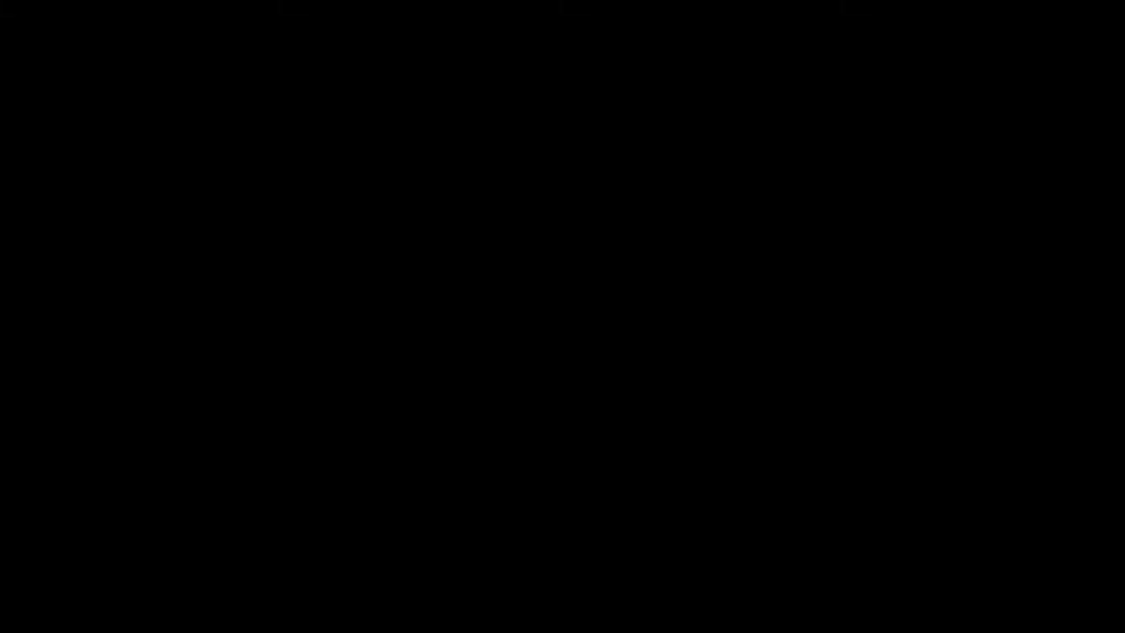
{"action": "left_click", "coordinate": [512, 427]}
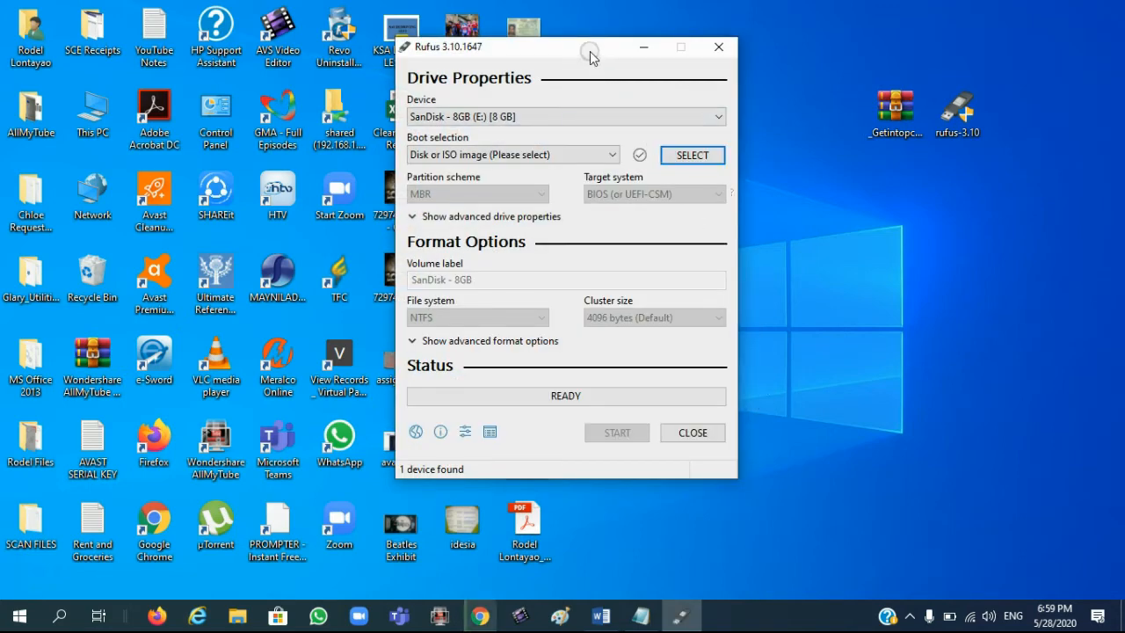
{"action": "left_click_drag", "start_coordinate": [591, 56], "coordinate": [652, 106]}
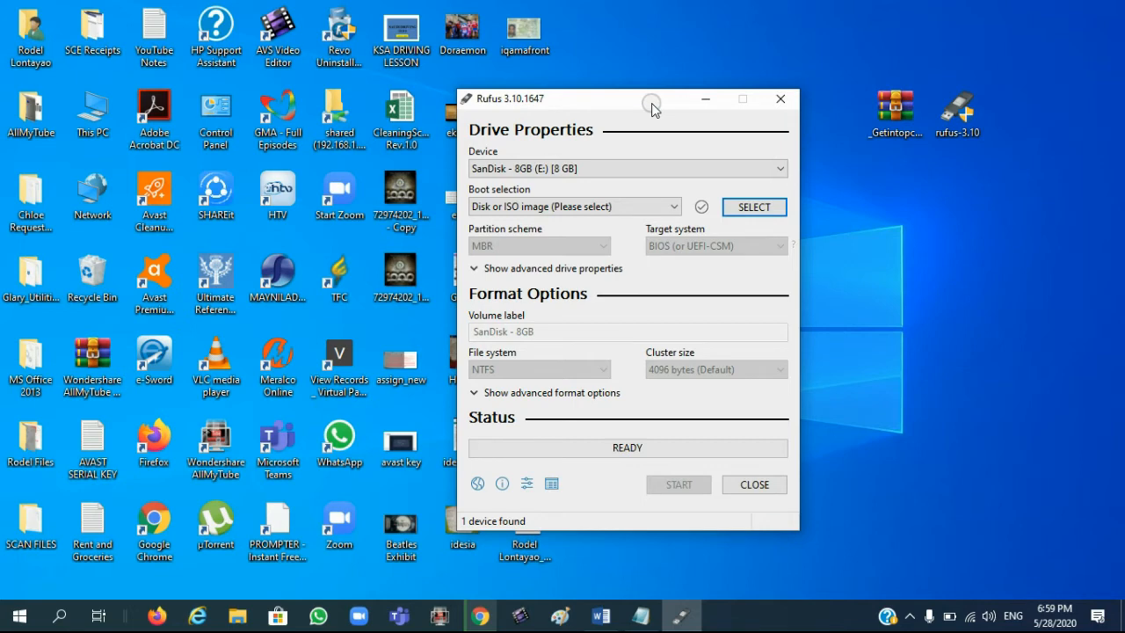
{"action": "left_click_drag", "start_coordinate": [595, 108], "coordinate": [609, 83]}
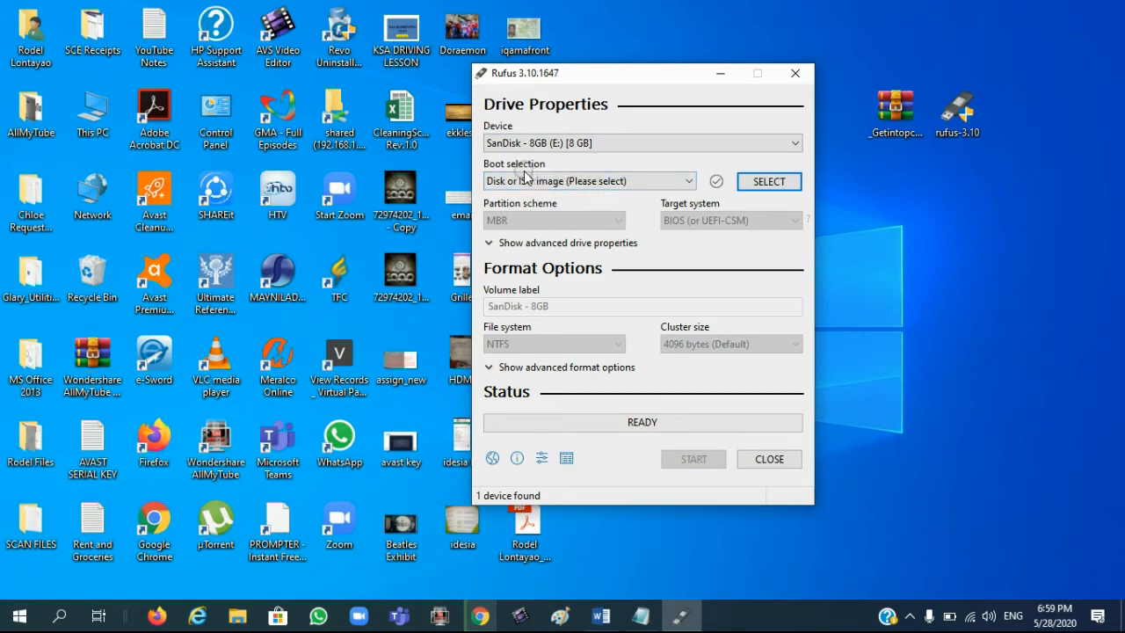
Keep Disk or ISO image as the boot selection and load the _Getintopc.com_W10X64.2004.EN-US ISO from Downloads
{"action": "left_click", "coordinate": [673, 182]}
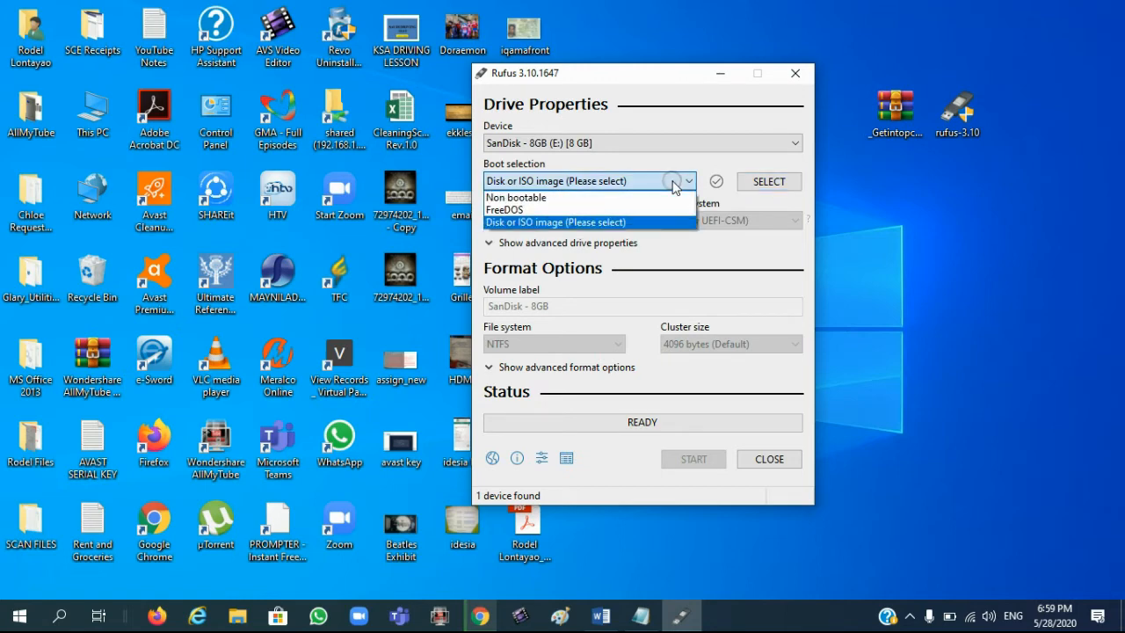
{"action": "left_click", "coordinate": [674, 183]}
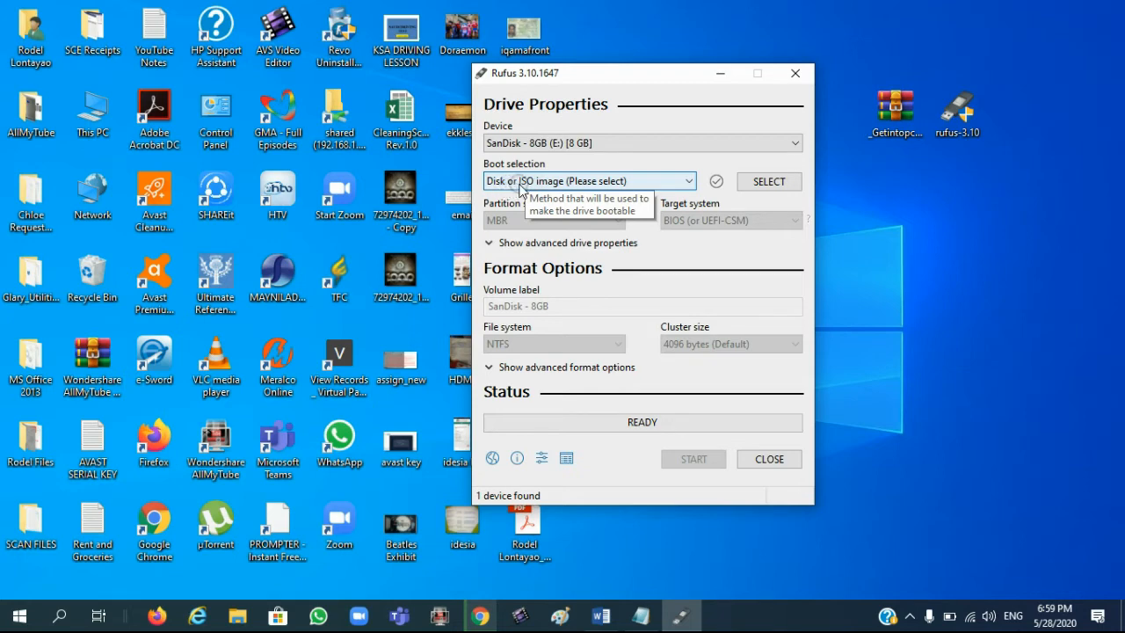
{"action": "left_click", "coordinate": [771, 183]}
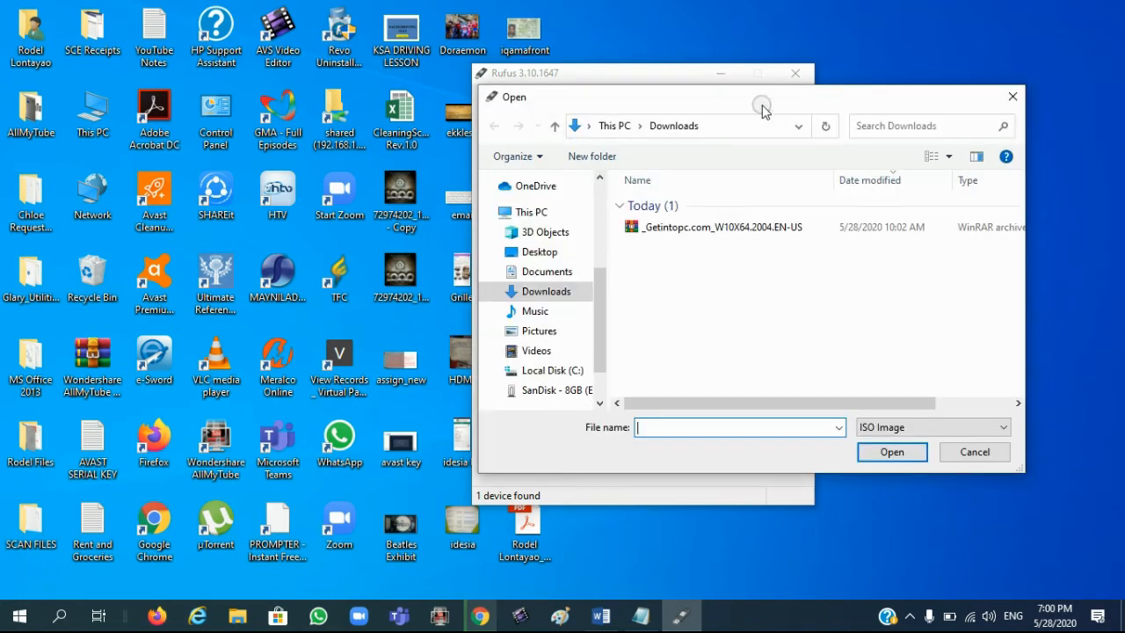
{"action": "left_click_drag", "start_coordinate": [758, 104], "coordinate": [670, 220]}
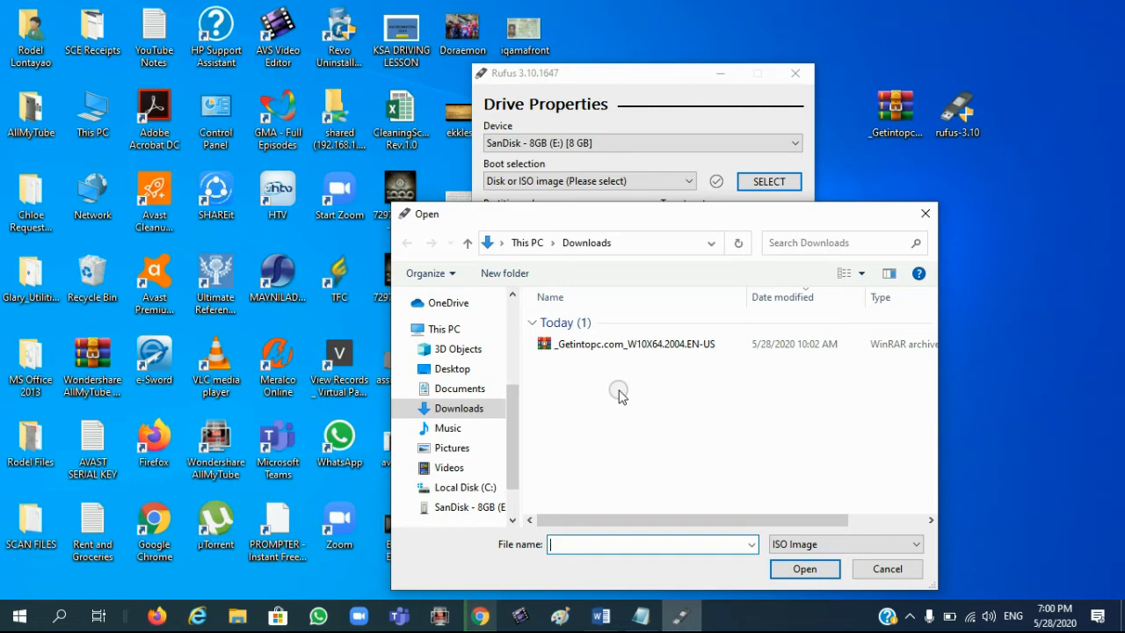
{"action": "double_click", "coordinate": [609, 352]}
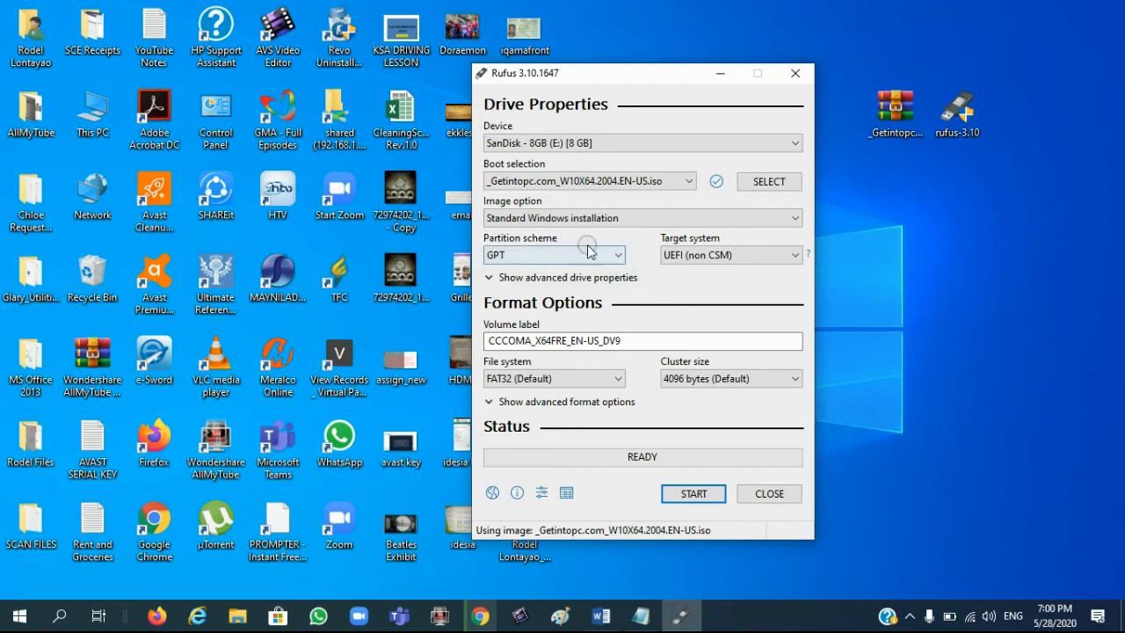
Set the partition scheme for the Standard Windows installation image to MBR
{"action": "mouse_move", "coordinate": [532, 217]}
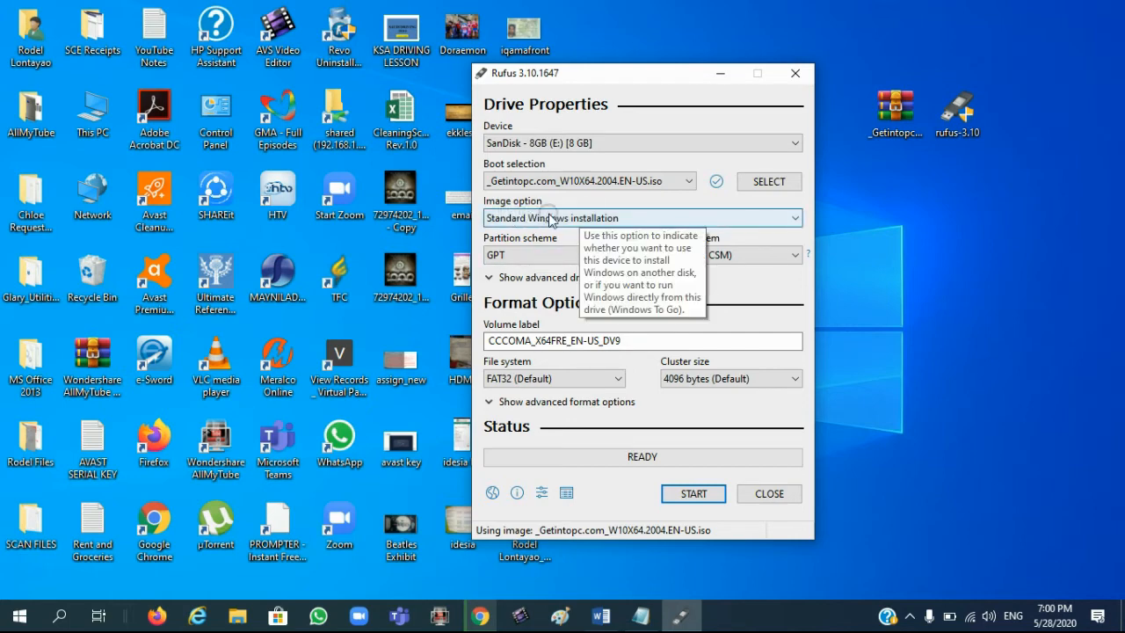
{"action": "left_click_drag", "start_coordinate": [610, 75], "coordinate": [640, 50]}
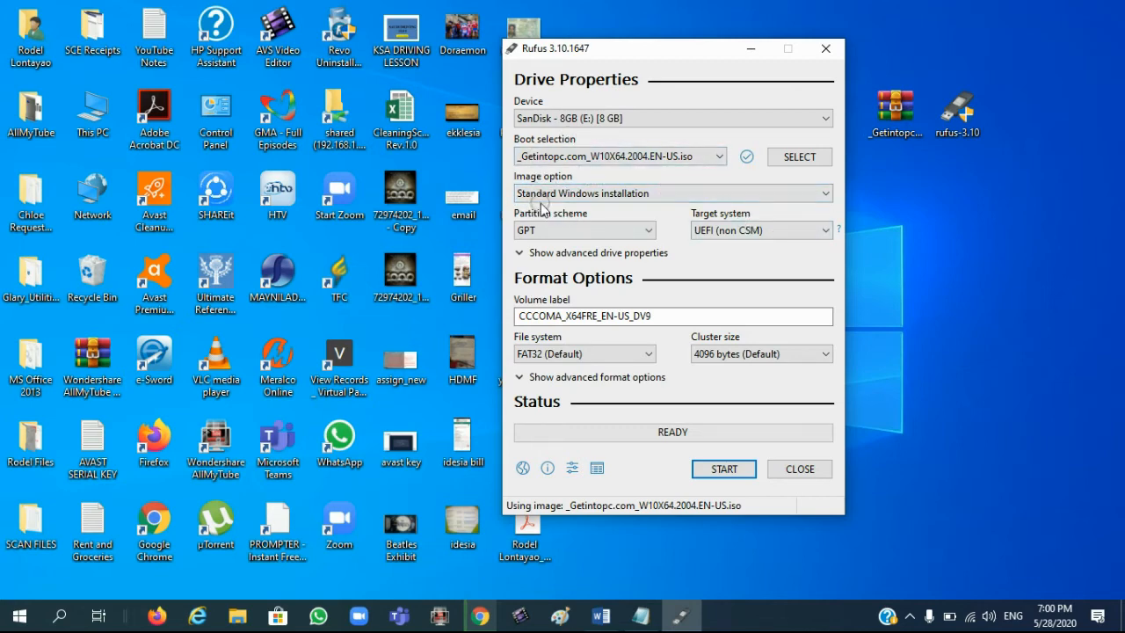
{"action": "left_click", "coordinate": [624, 232]}
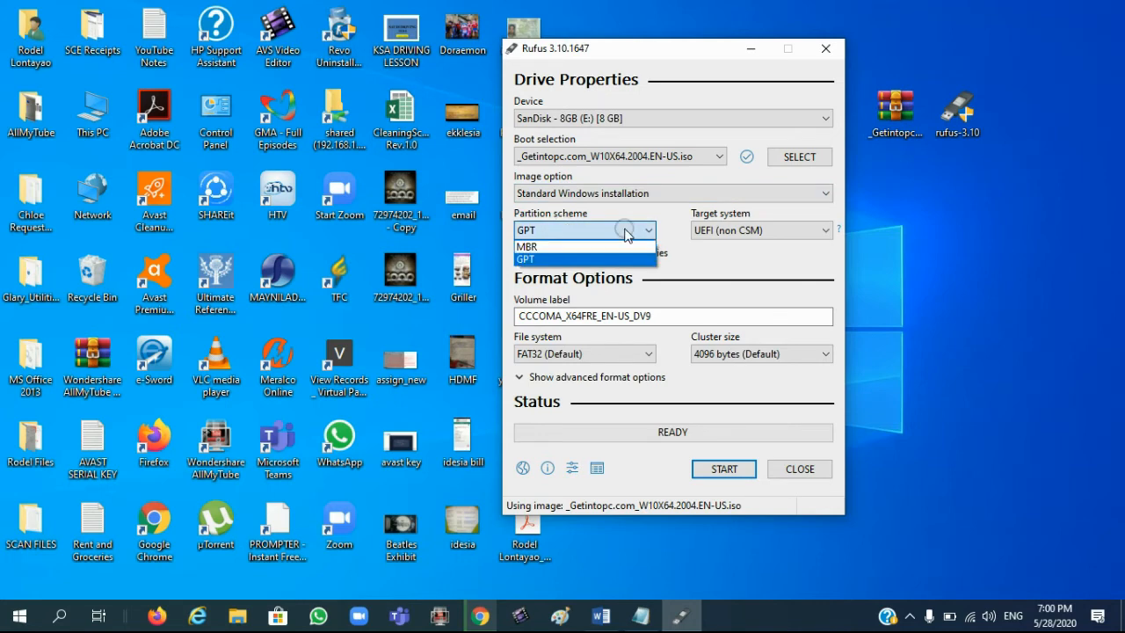
{"action": "left_click", "coordinate": [573, 247]}
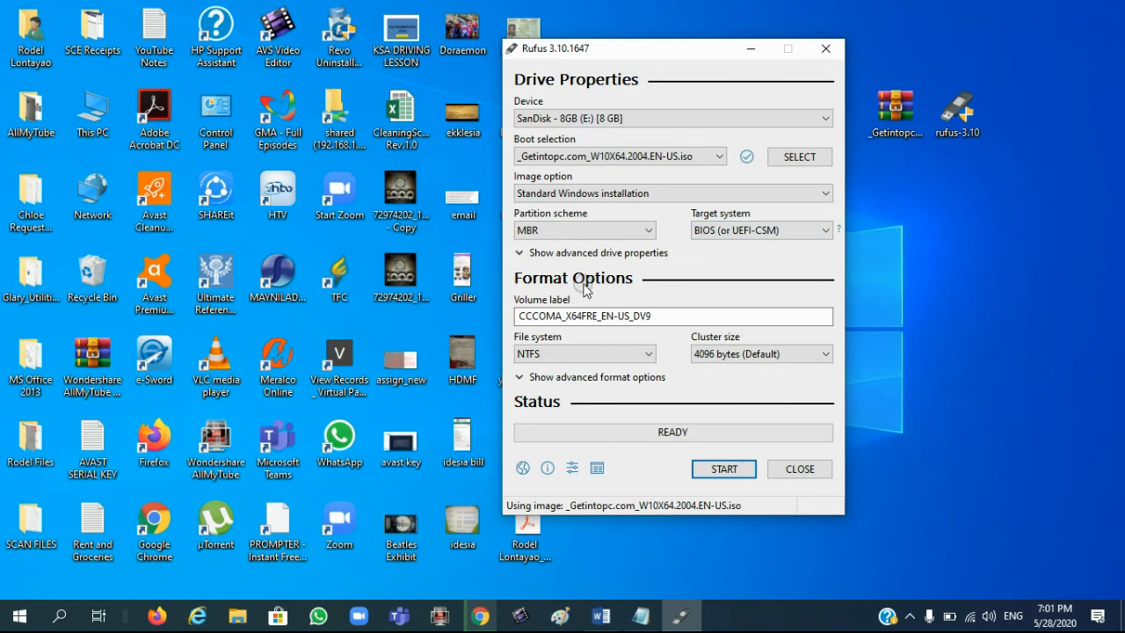
Compare the volume label with the ISO file's name on the desktop, and review the file system choices
{"action": "left_click_drag", "start_coordinate": [677, 315], "coordinate": [516, 318]}
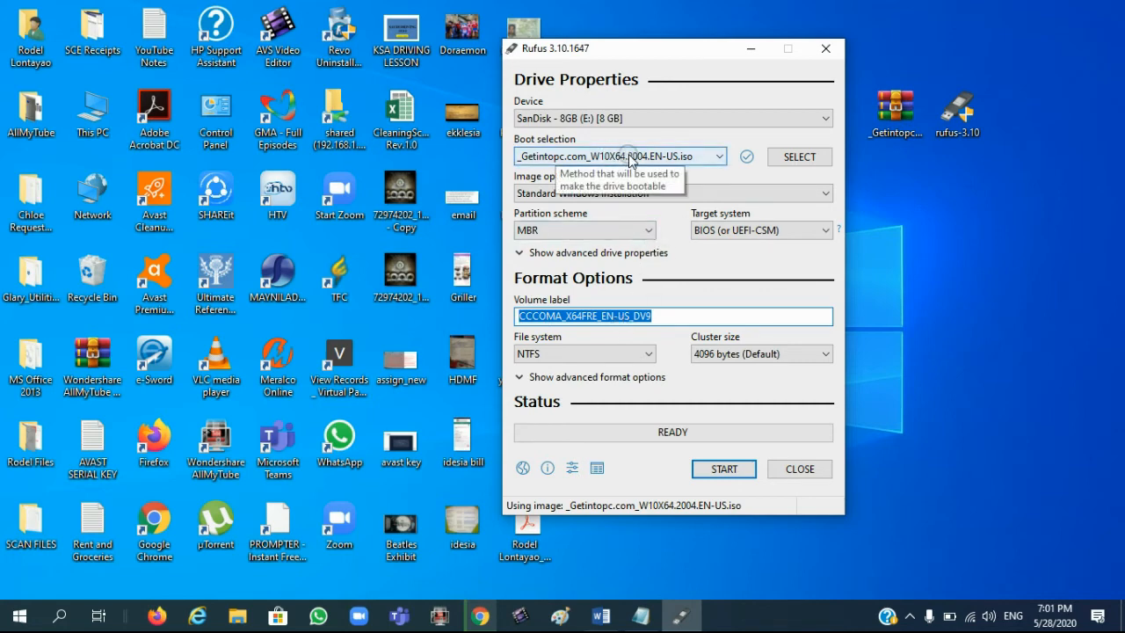
{"action": "left_click", "coordinate": [889, 128]}
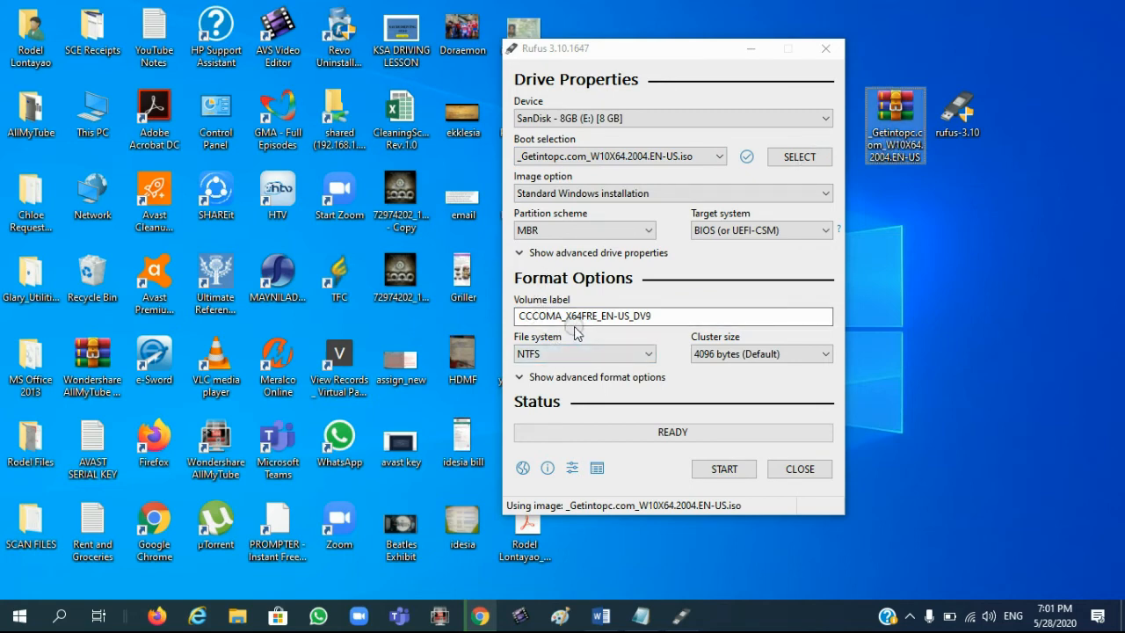
{"action": "left_click", "coordinate": [655, 324]}
{"action": "left_click", "coordinate": [674, 321]}
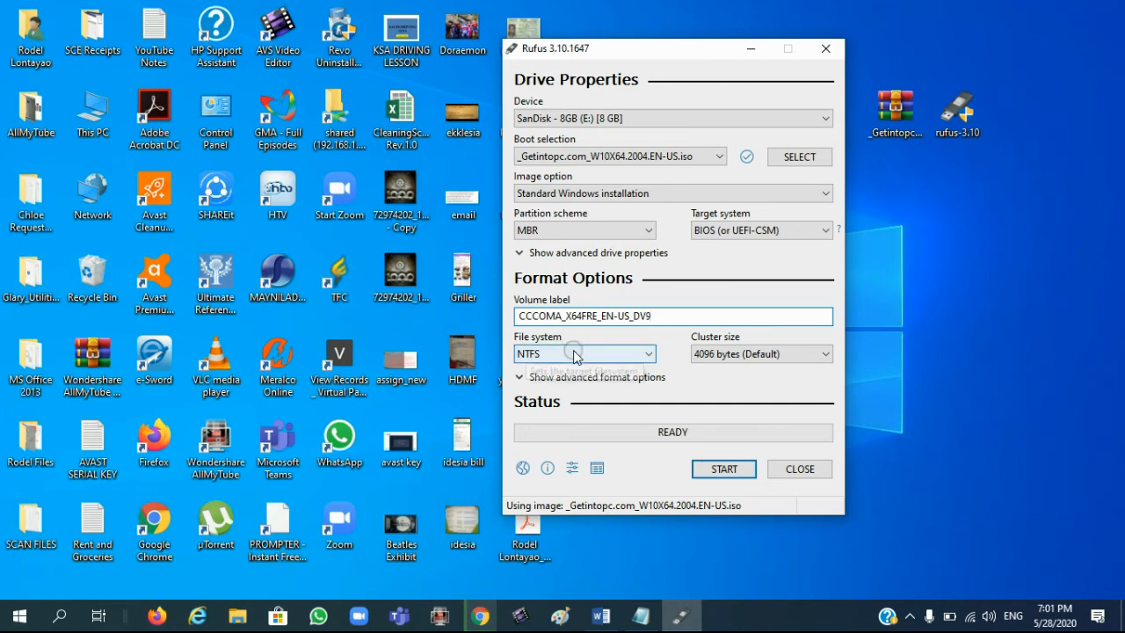
{"action": "left_click", "coordinate": [632, 358]}
{"action": "left_click", "coordinate": [592, 355]}
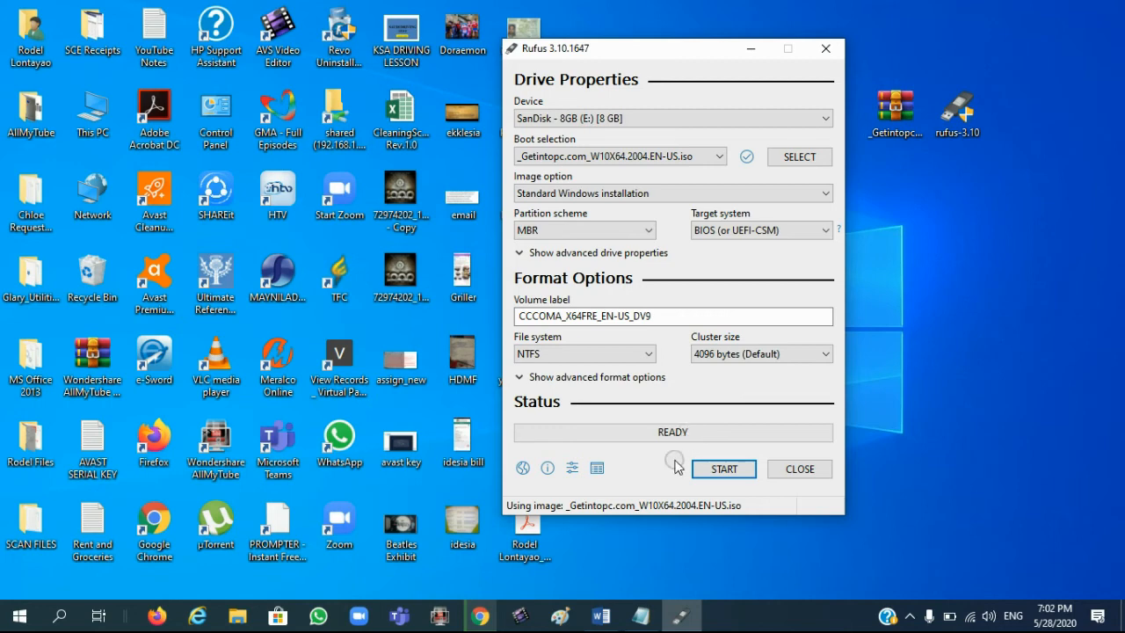
Start writing the ISO to the SanDisk - 8GB (E:) drive and accept the erasure of all its data
{"action": "left_click", "coordinate": [712, 471]}
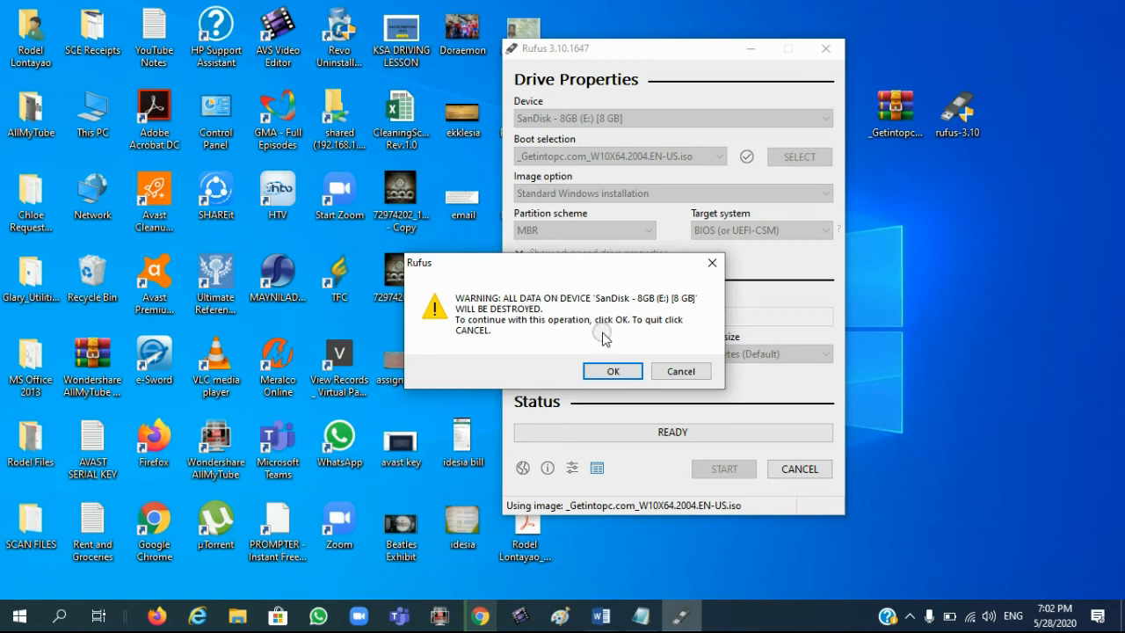
{"action": "left_click_drag", "start_coordinate": [607, 270], "coordinate": [653, 279]}
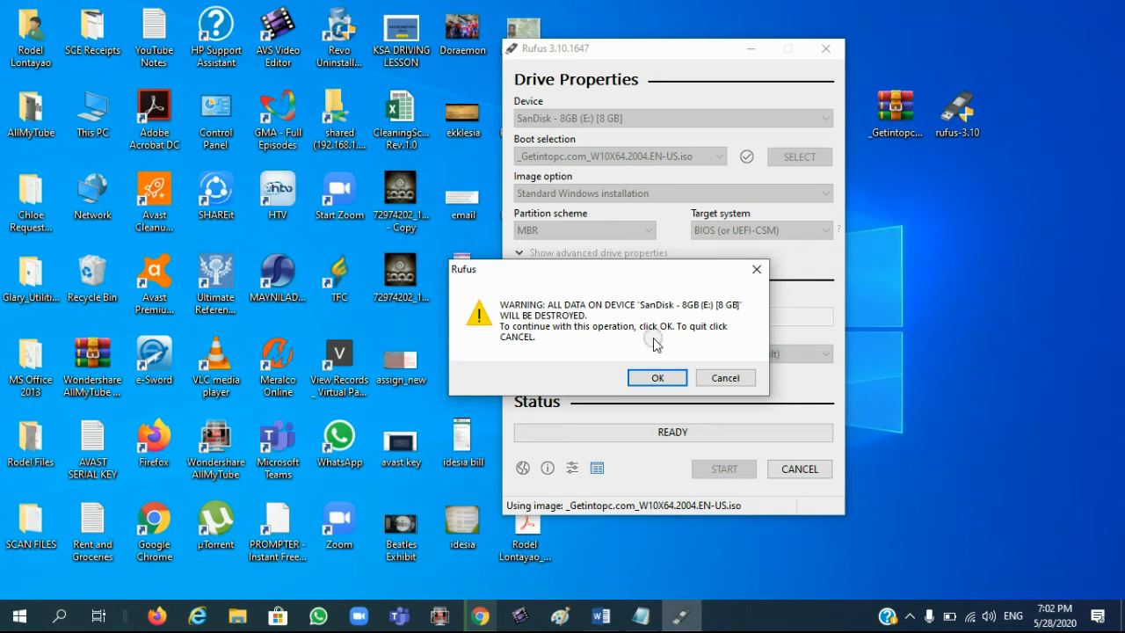
{"action": "left_click", "coordinate": [657, 379]}
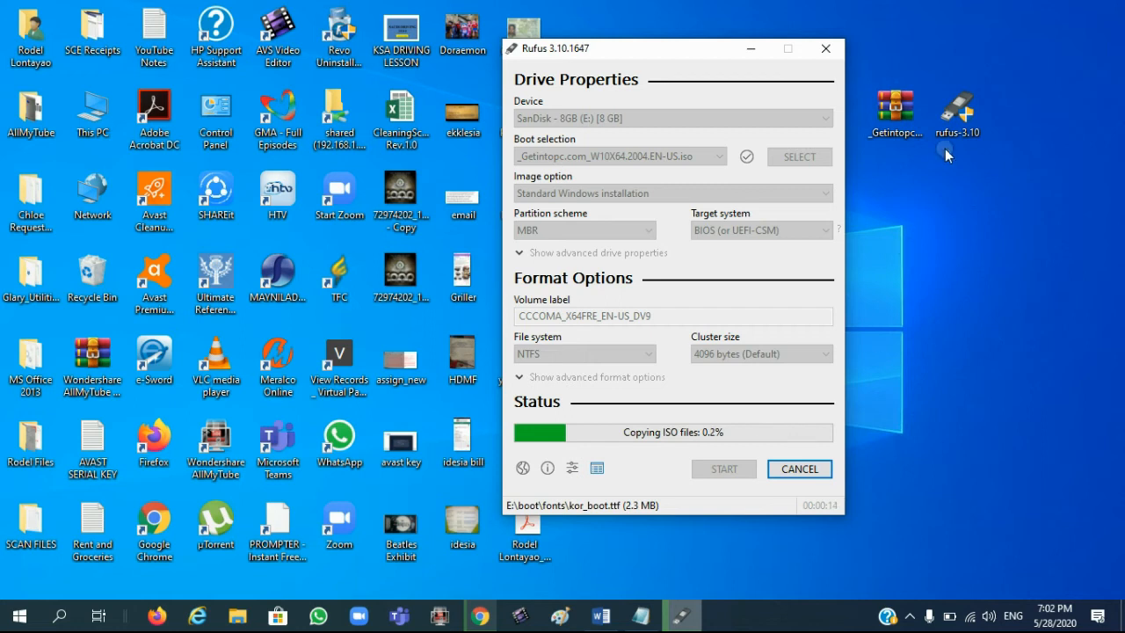
Wait for the ISO files to finish copying to the USB drive and close Rufus
{"action": "left_click", "coordinate": [908, 113]}
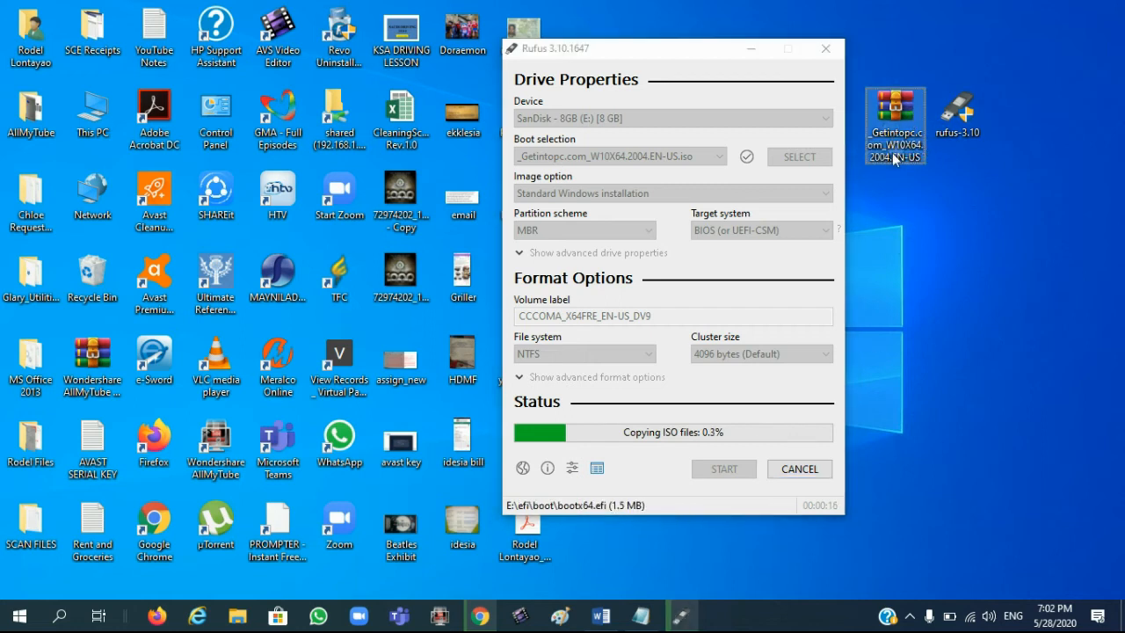
{"action": "mouse_move", "coordinate": [900, 151]}
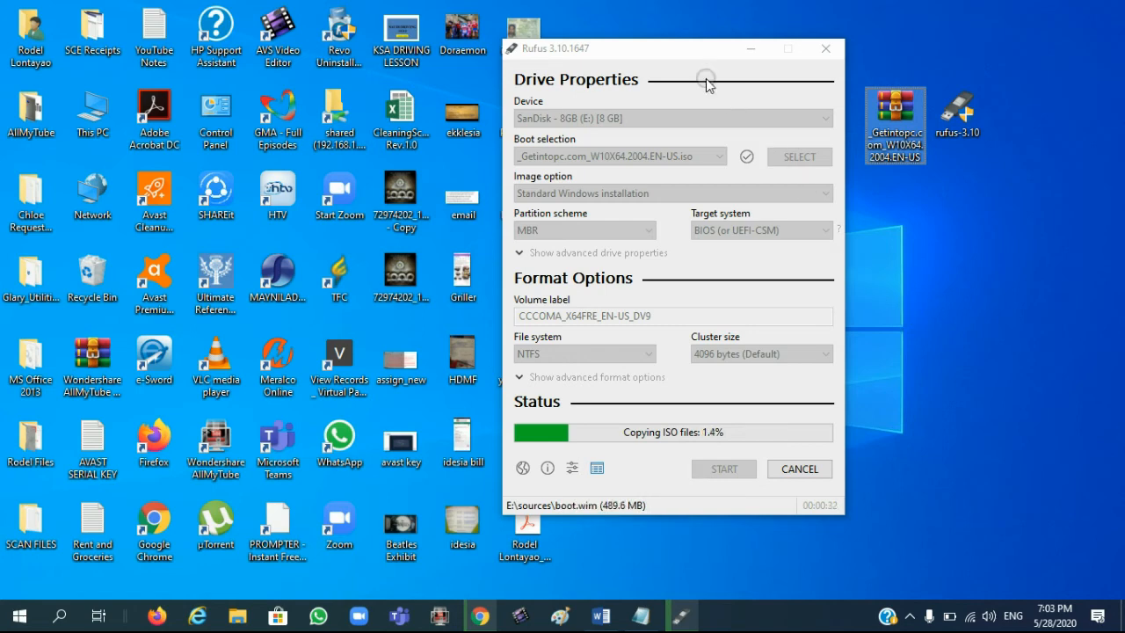
{"action": "left_click_drag", "start_coordinate": [673, 50], "coordinate": [725, 61]}
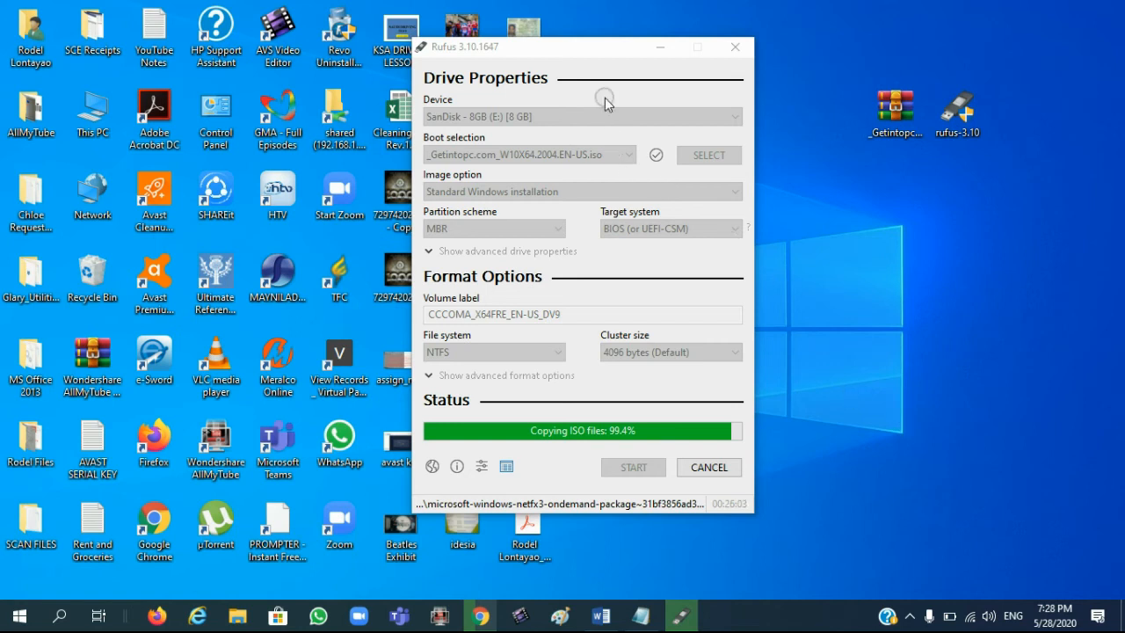
{"action": "left_click_drag", "start_coordinate": [585, 52], "coordinate": [596, 65]}
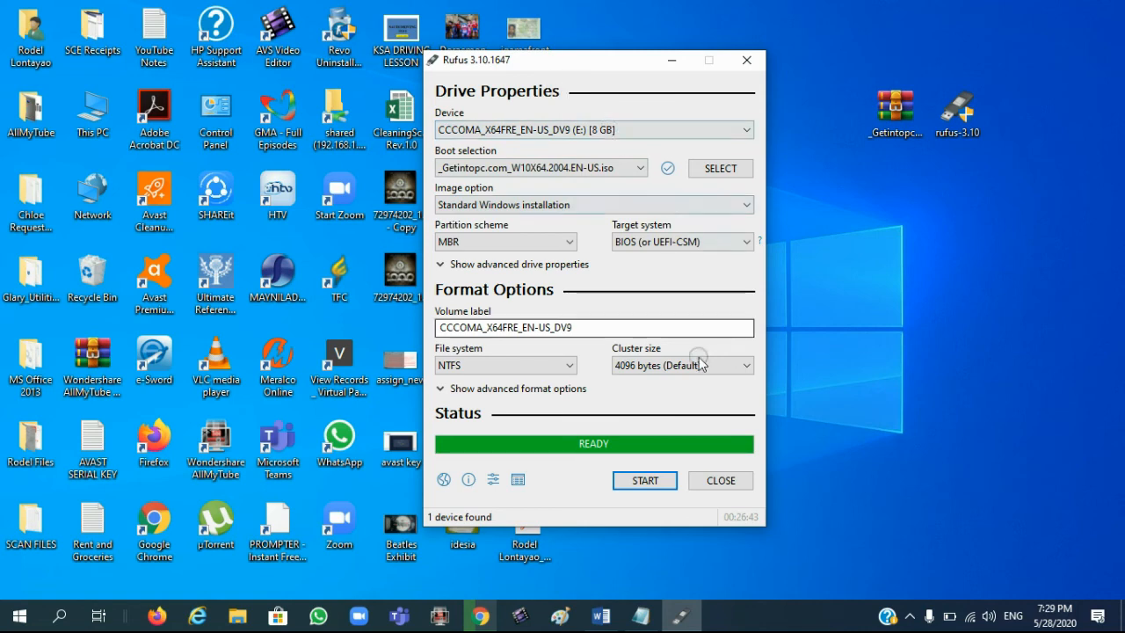
{"action": "left_click", "coordinate": [721, 479]}
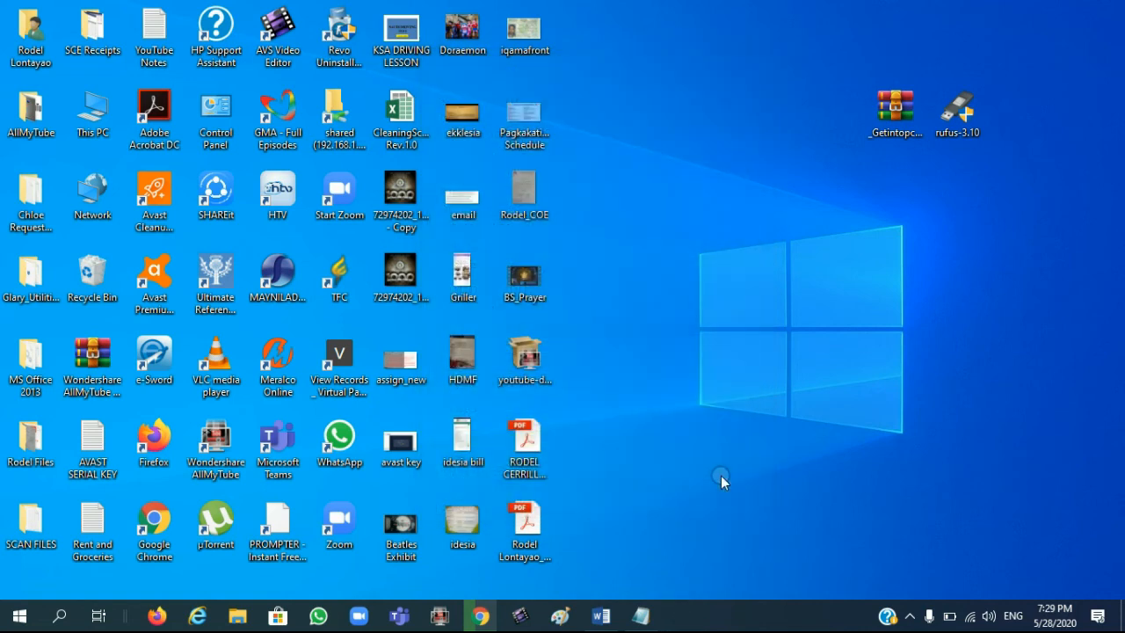
Examine the files on the CCCOMA_X64FRE_EN-US_DV9 (E:) drive, go back to This PC, and minimise the window
{"action": "double_click", "coordinate": [93, 110]}
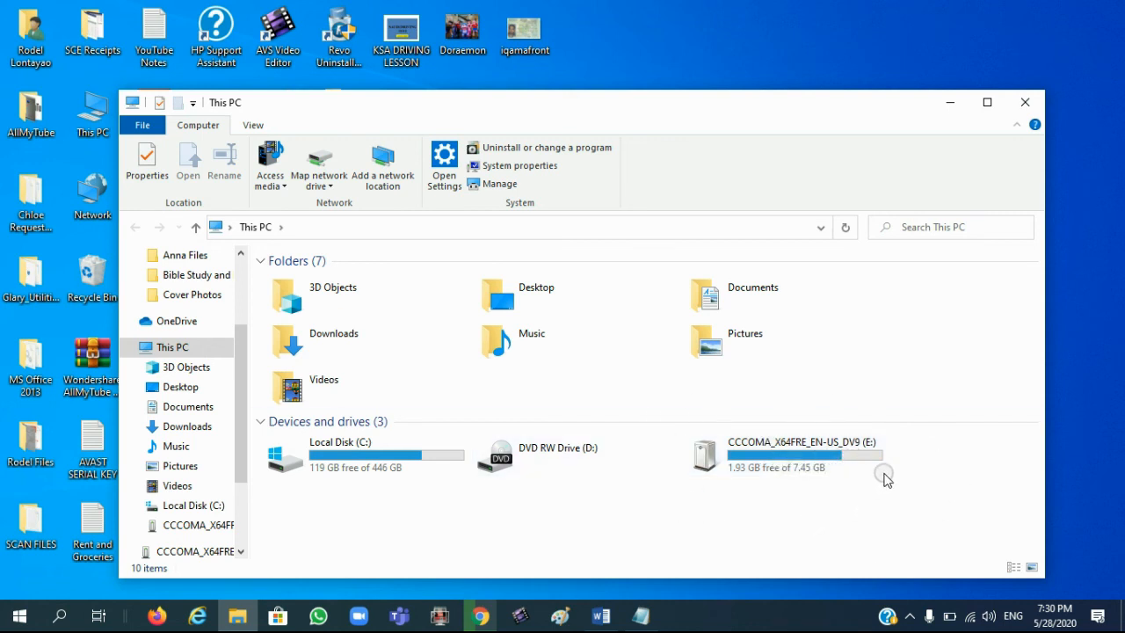
{"action": "double_click", "coordinate": [754, 466]}
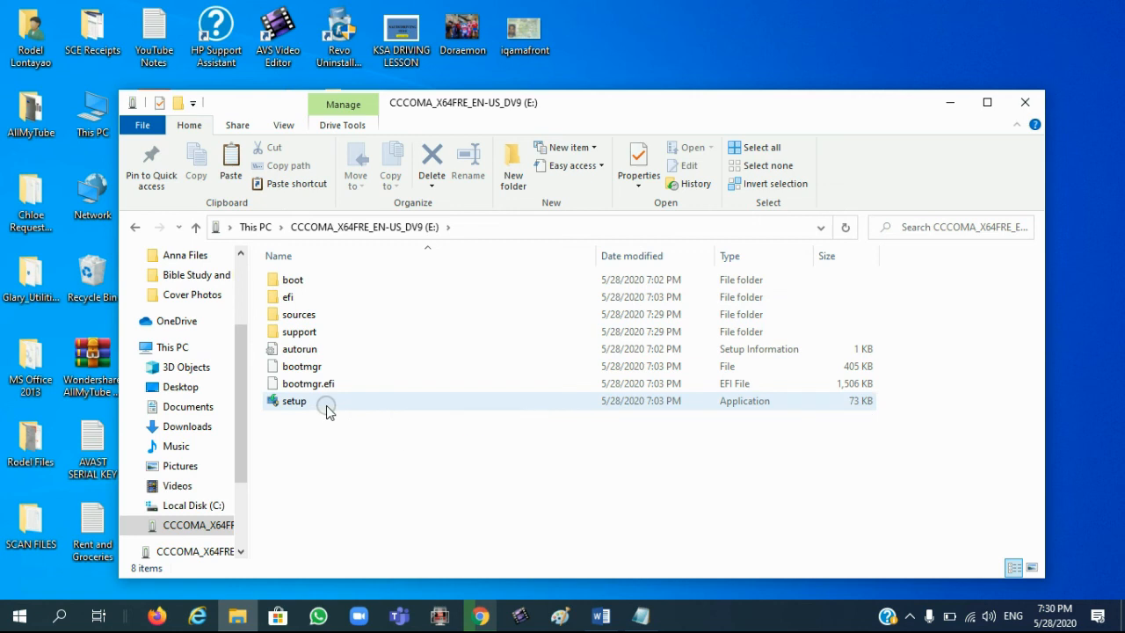
{"action": "left_click", "coordinate": [196, 227]}
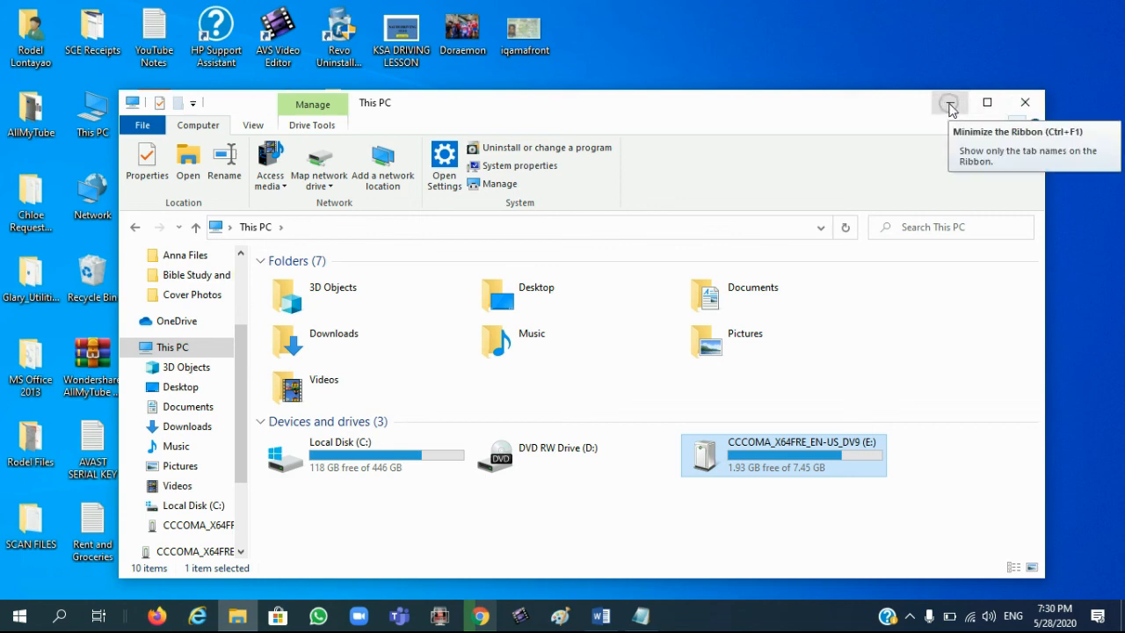
{"action": "left_click_drag", "start_coordinate": [878, 93], "coordinate": [880, 91]}
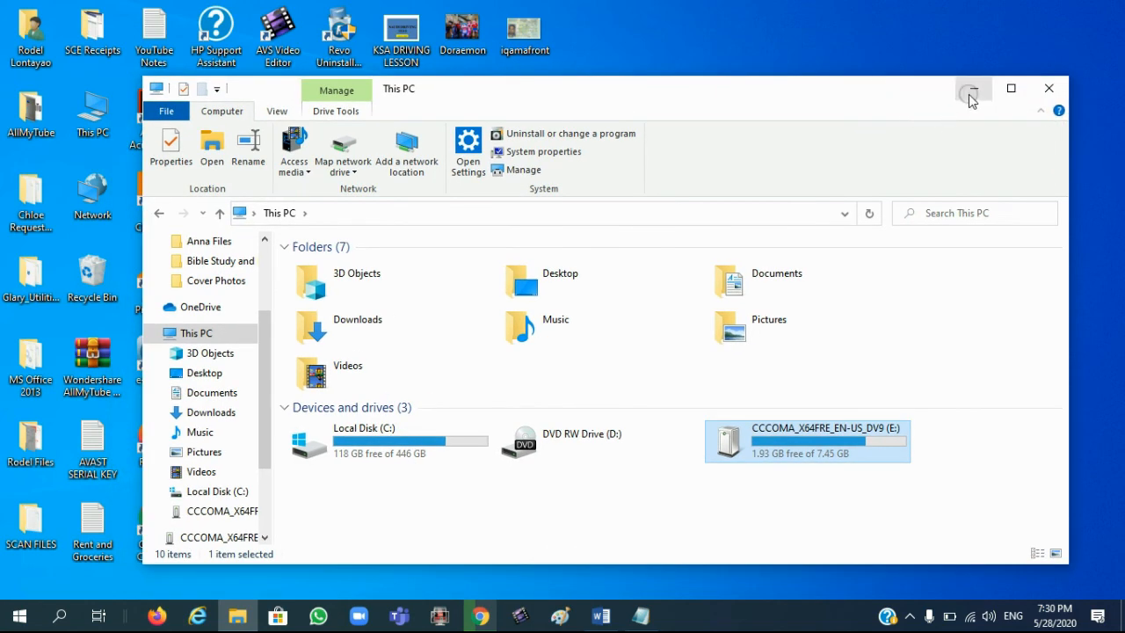
{"action": "left_click_drag", "start_coordinate": [869, 94], "coordinate": [875, 88]}
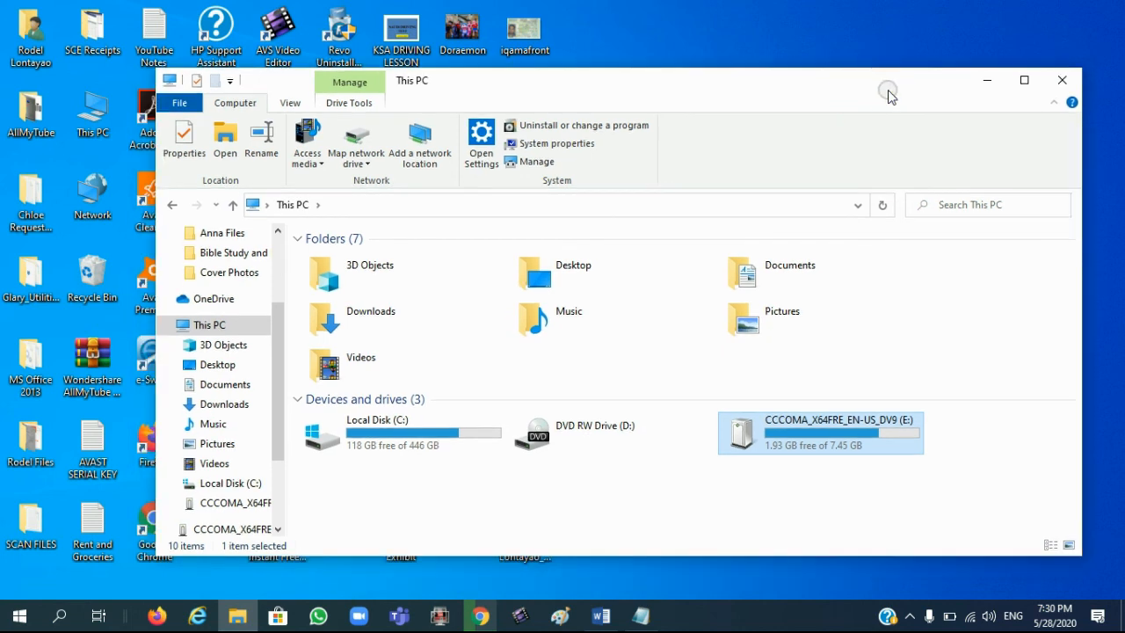
{"action": "left_click", "coordinate": [986, 84]}
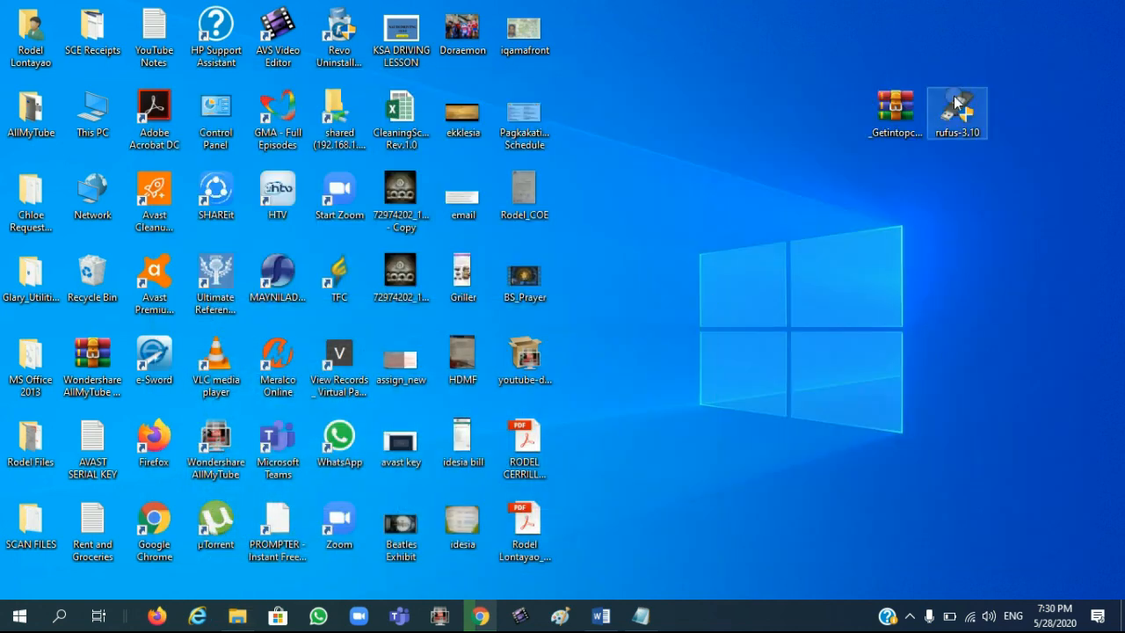